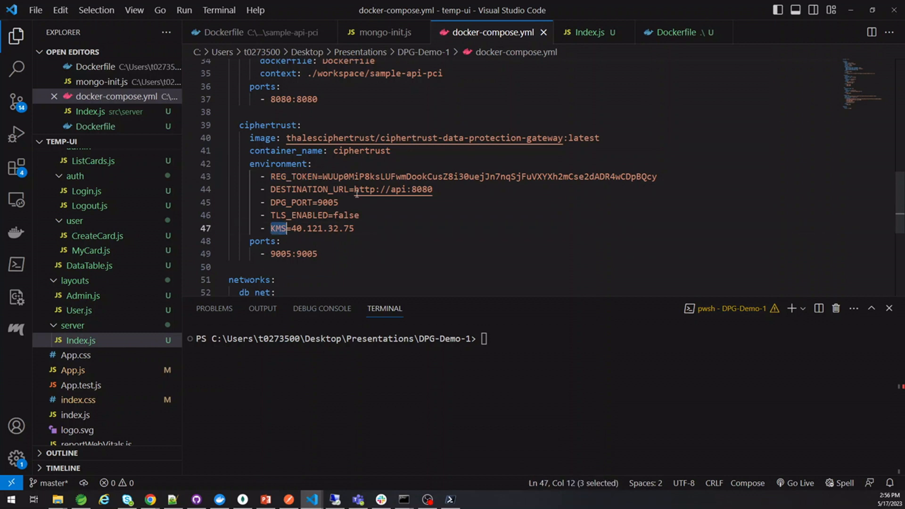
Select the gateway's DESTINATION_URL value and compare it with Index.js's ciphertrust:9005/credit-cards request
drag(354, 189, 434, 189)
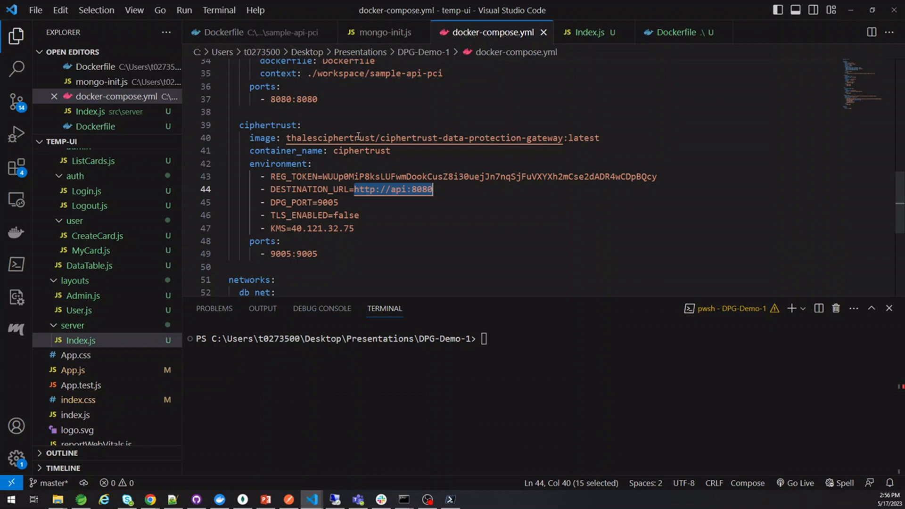
scroll(306, 122, up, 2)
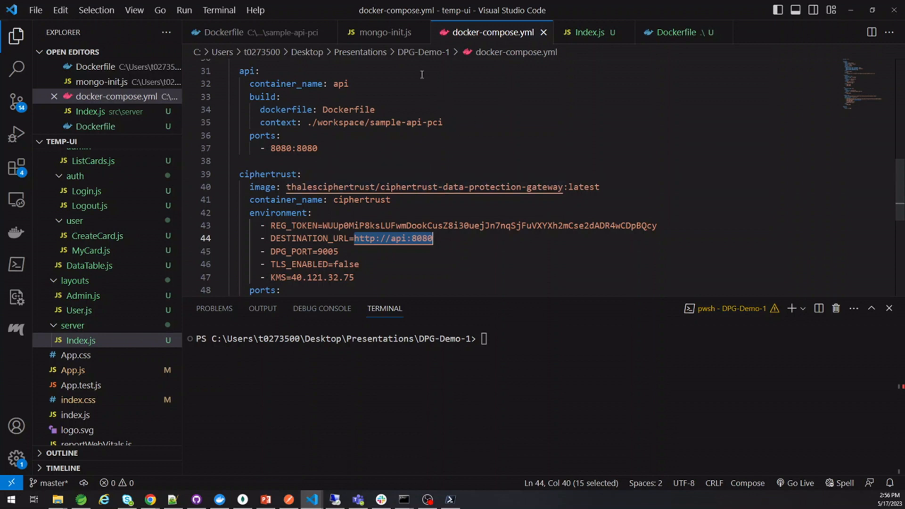
click(590, 32)
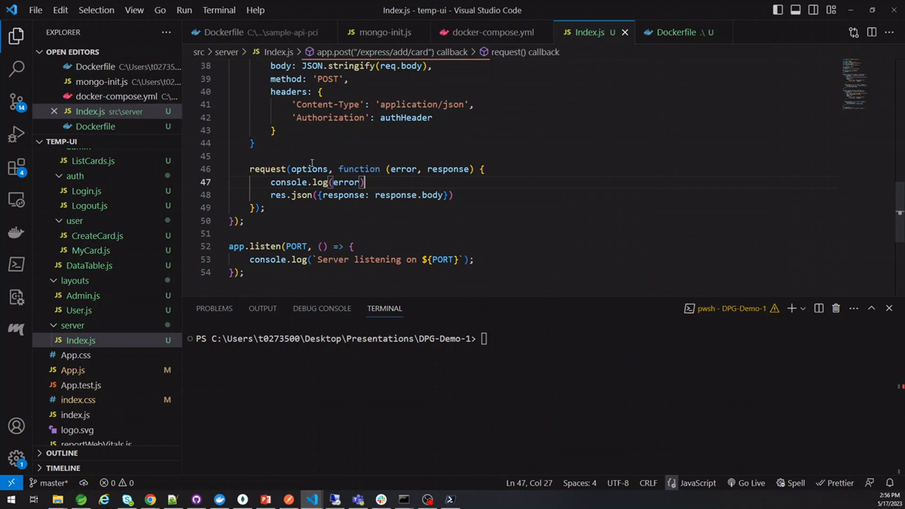
scroll(367, 193, up, 3)
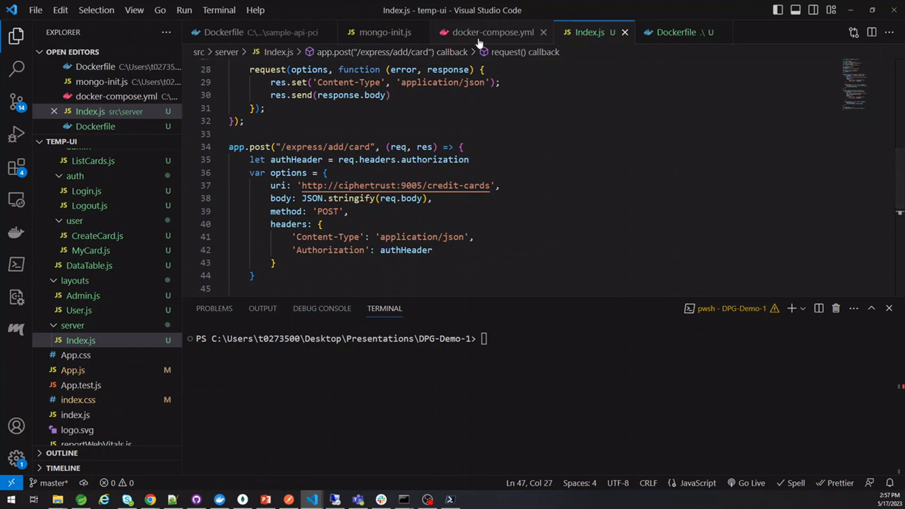
Return to docker-compose.yml, then bring up CipherTrust Manager's Applications page in Chrome
click(499, 33)
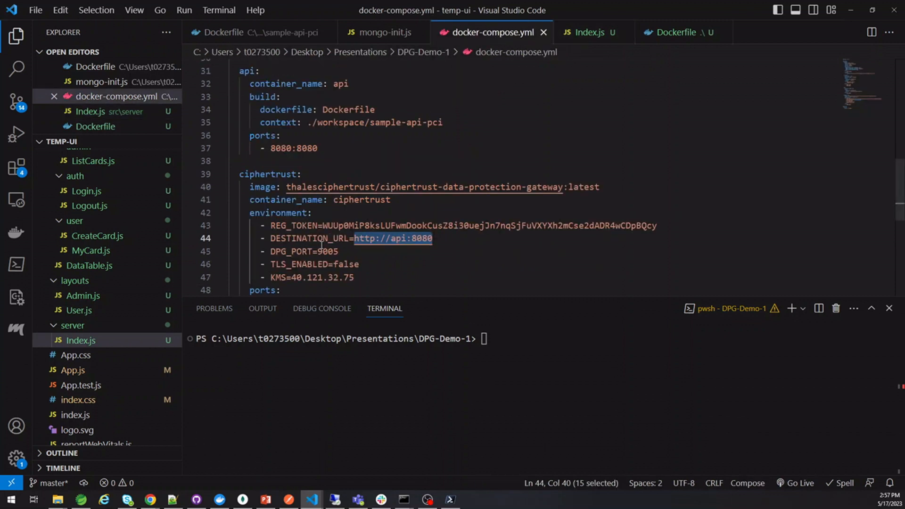
scroll(399, 238, down, 1)
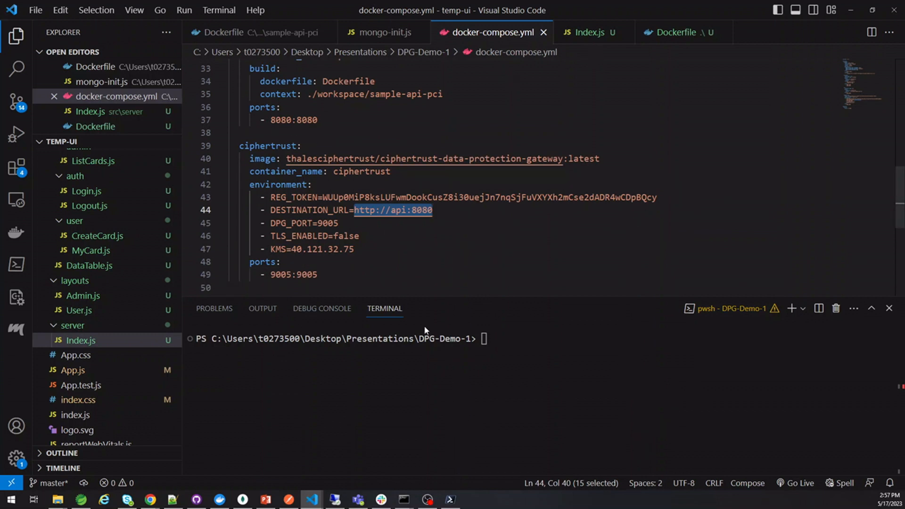
mouse_move(150, 499)
click(264, 452)
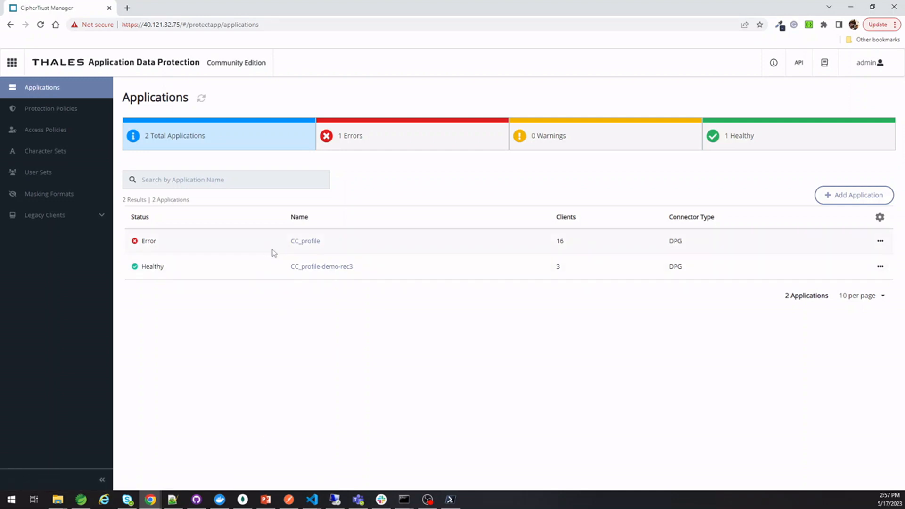
Open CC_profile-demo-rec3's Policy tab with its GET and POST /credit-cards endpoints, then the GET actions menu
click(306, 267)
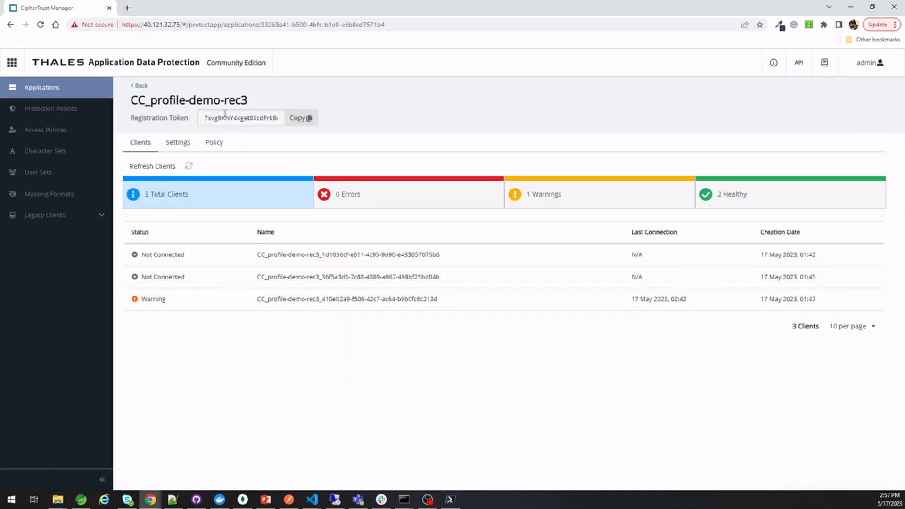
click(215, 143)
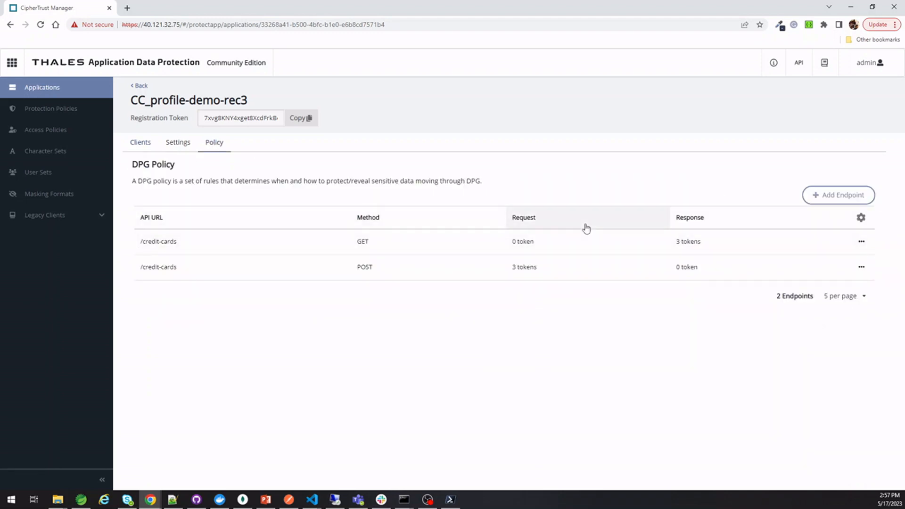
click(861, 242)
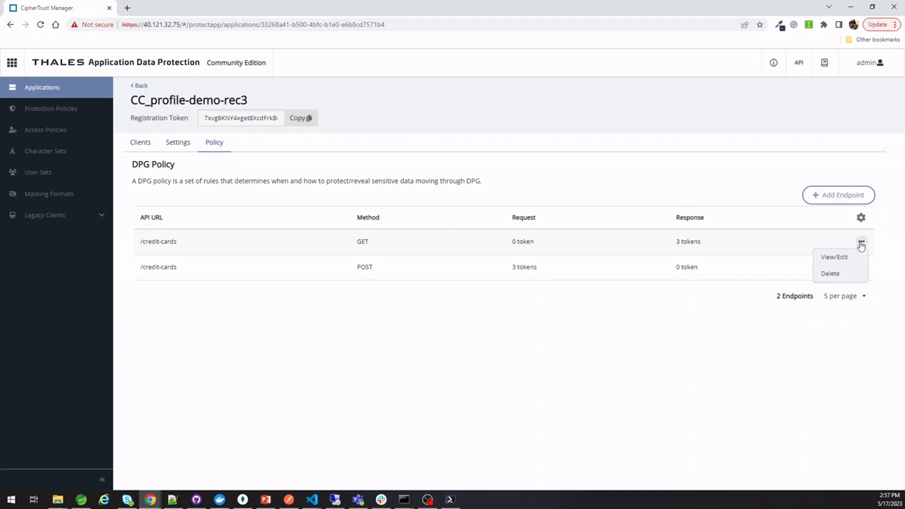
Open the GET /credit-cards endpoint and inspect the [*].cvv response token settings without changes
click(834, 258)
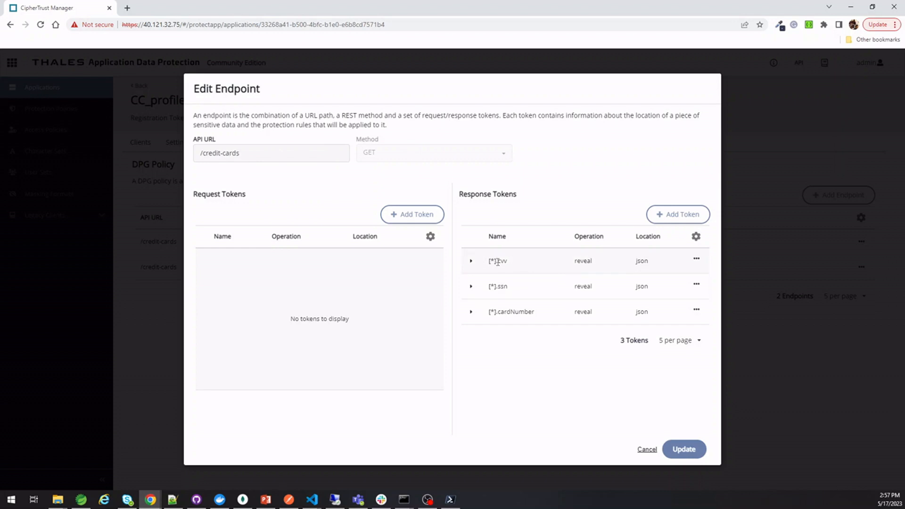
drag(503, 262, 507, 262)
click(696, 259)
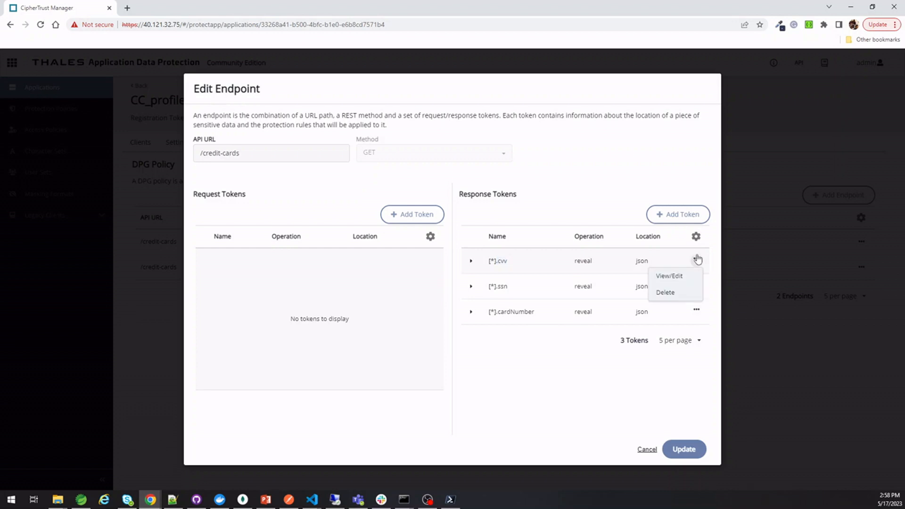
click(670, 276)
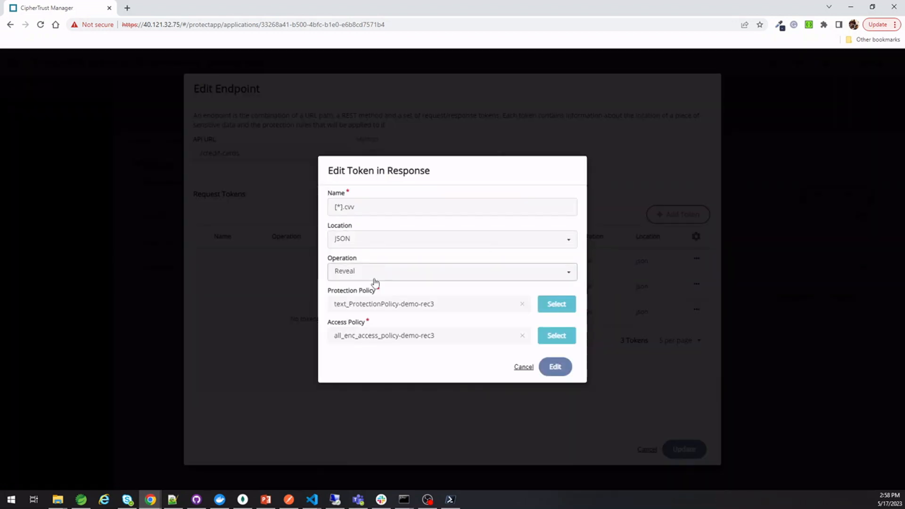
drag(346, 206, 358, 208)
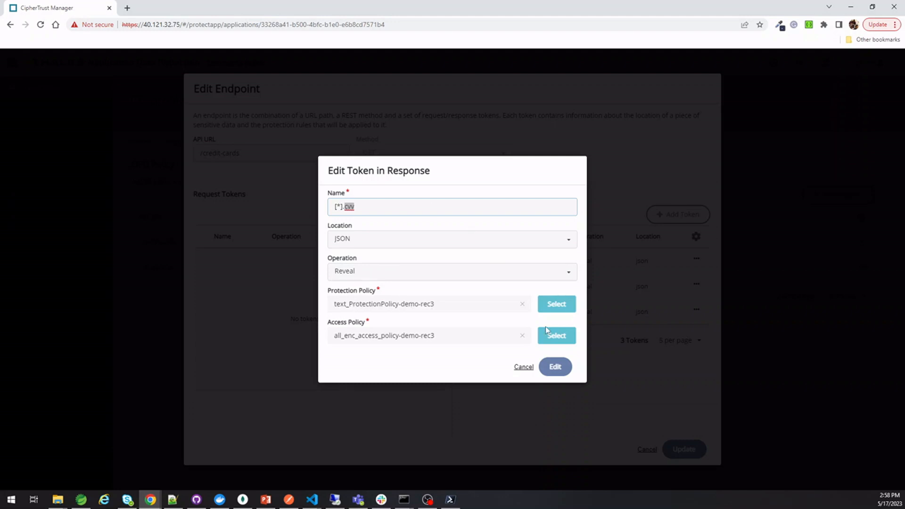
click(524, 367)
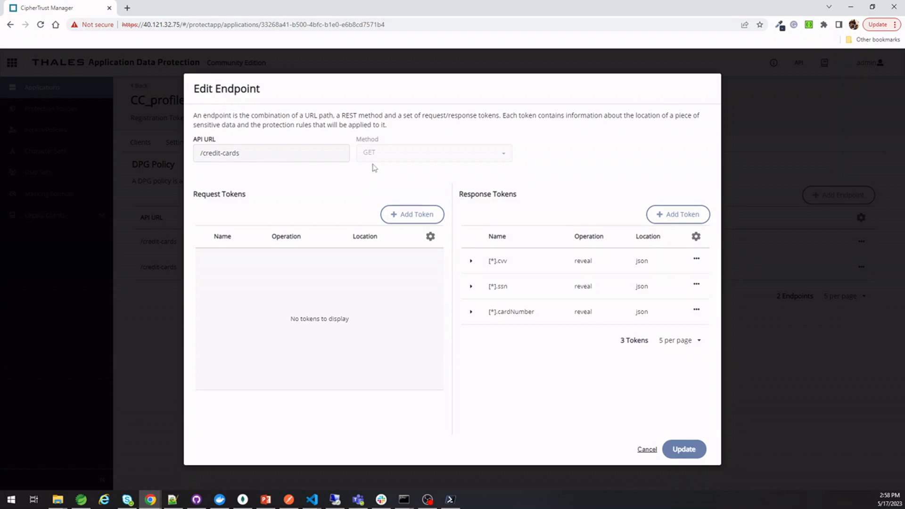
Briefly open and close a new browser tab, then highlight the [*].cvv token name
click(126, 7)
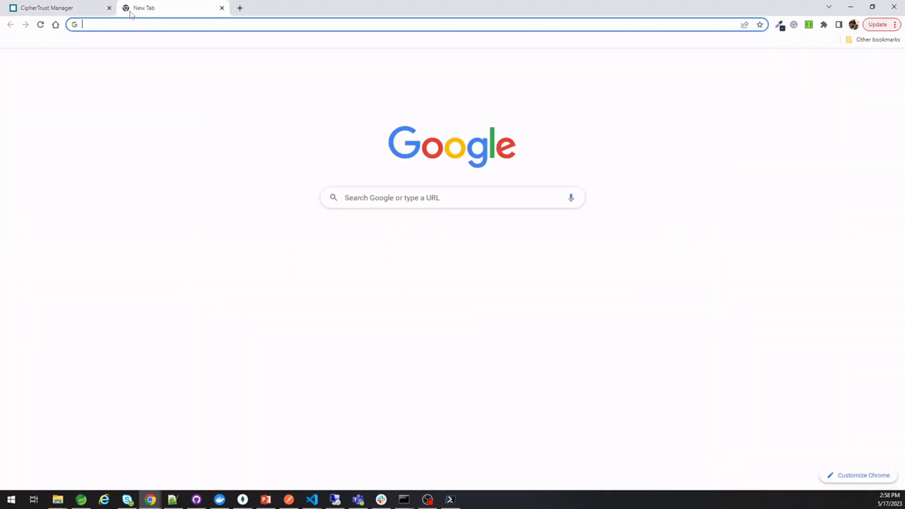
text(localhost:3000)
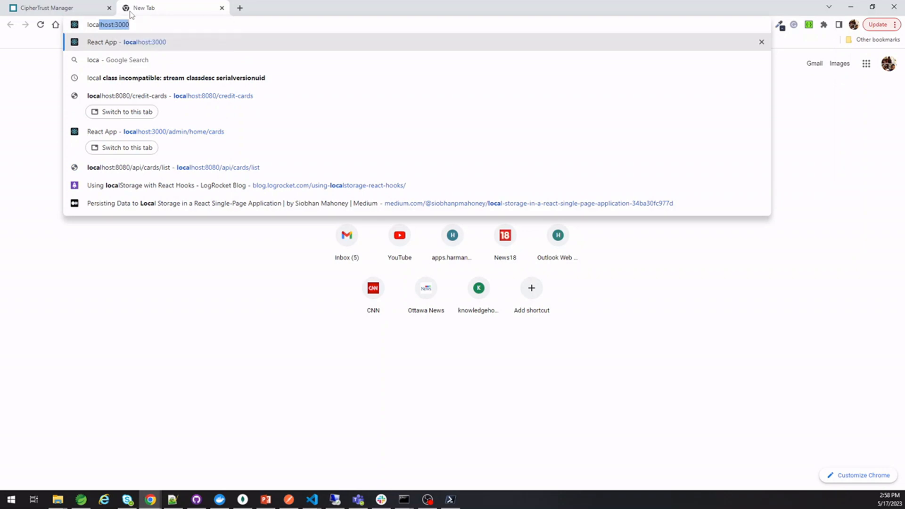
key(ctrl+w)
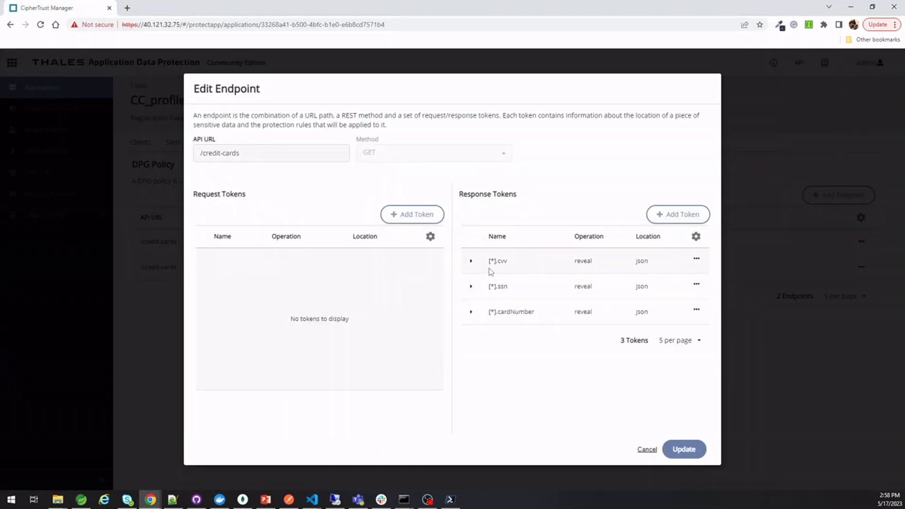
drag(489, 261, 507, 263)
View the POST endpoint's cardNumber, cvv and ssn request tokens, then switch to CreditCardController.java
click(650, 451)
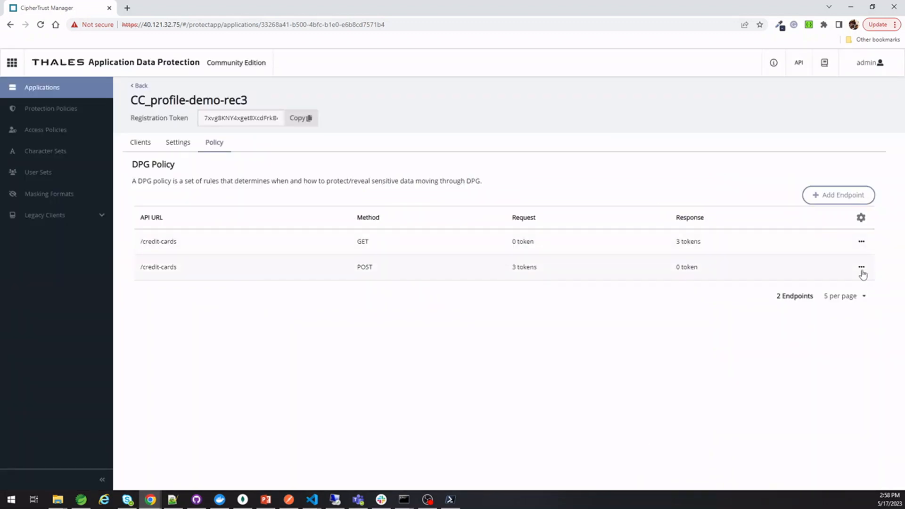
click(862, 267)
click(846, 282)
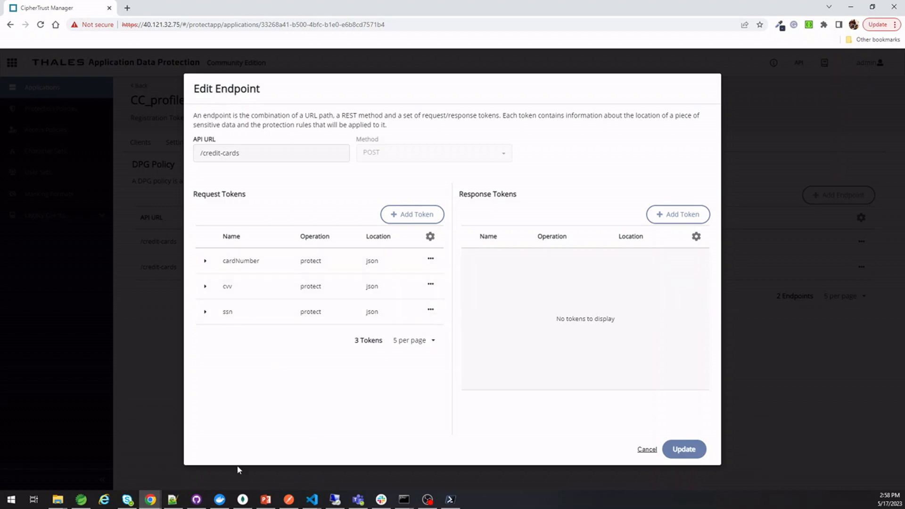
click(81, 500)
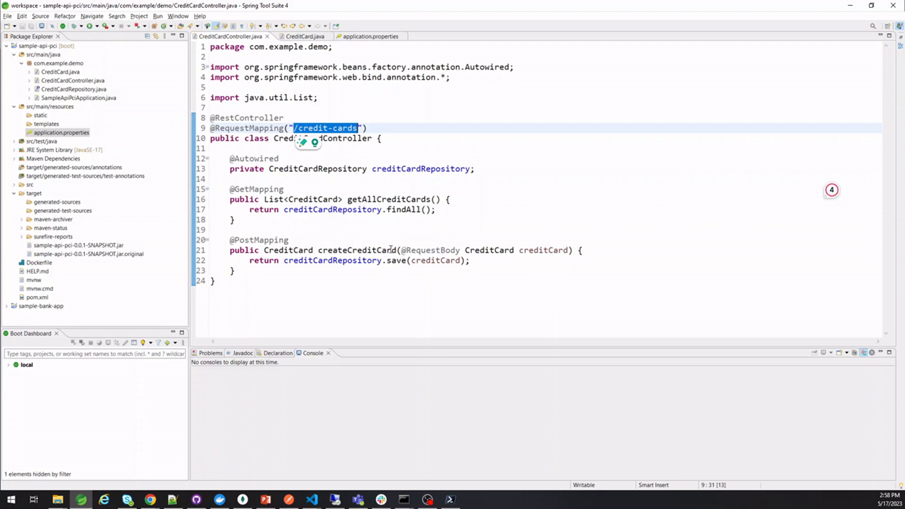
Close the POST endpoint details and open CreditCard.java from CreditCardController.java to review its fields
ctrl+click(492, 250)
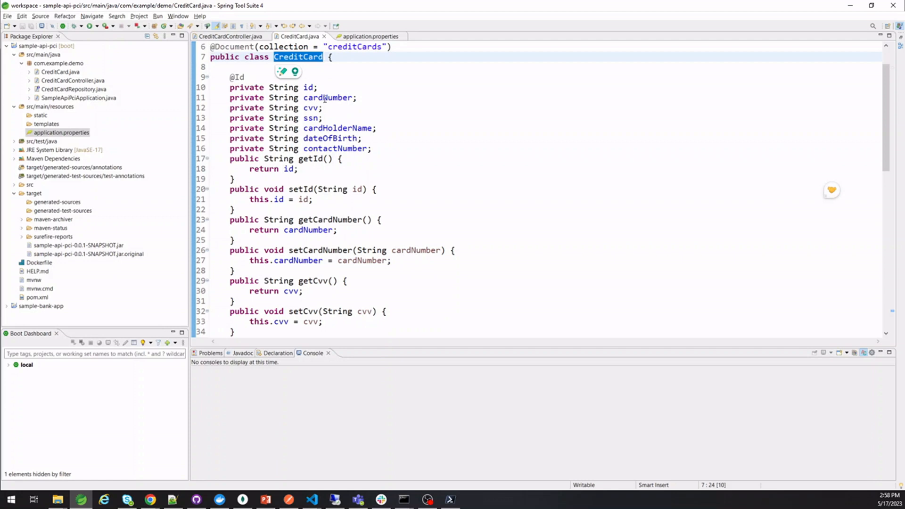
key(alt+Tab)
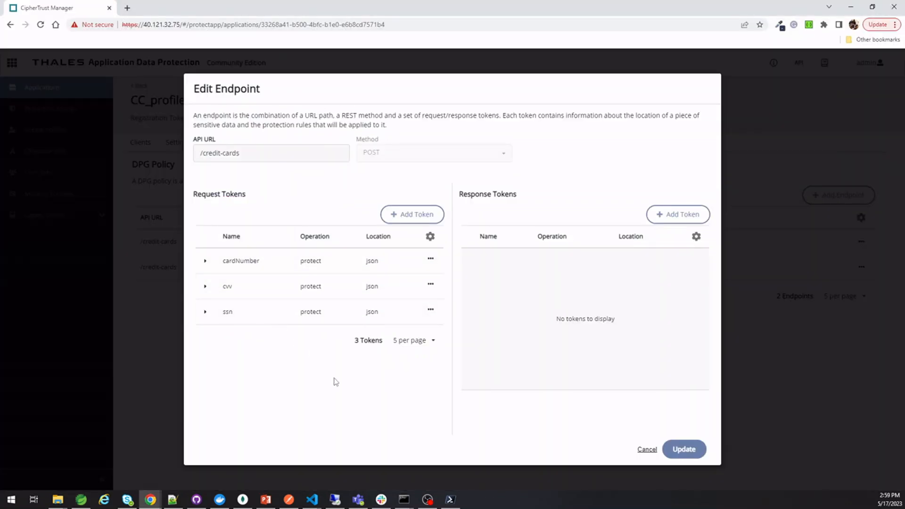
key(Escape)
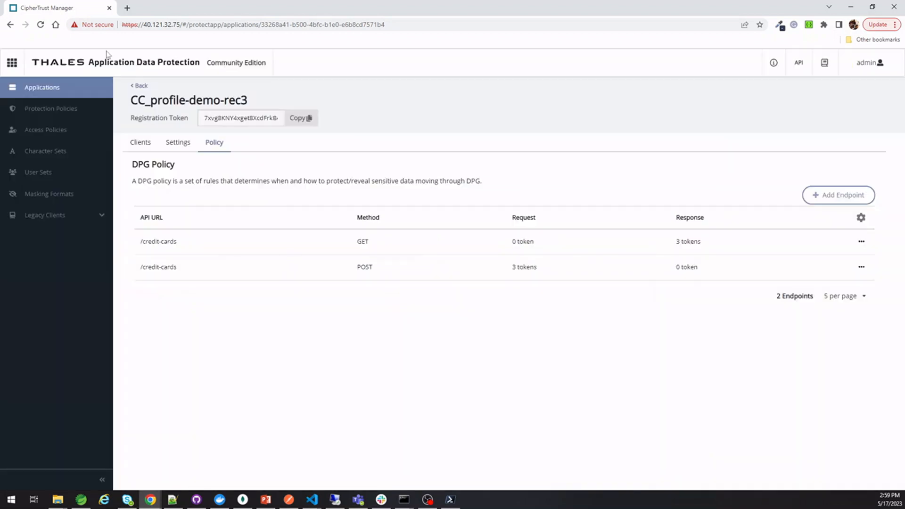
key(alt+Tab)
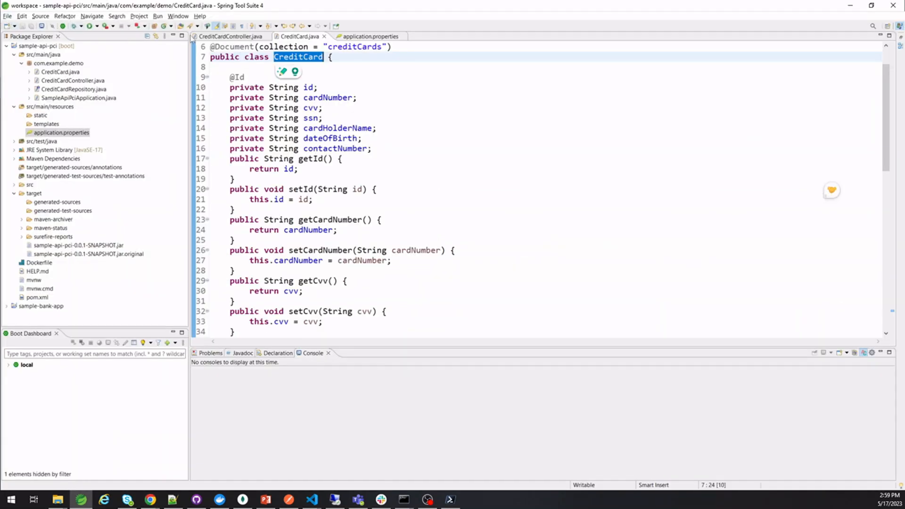
click(231, 38)
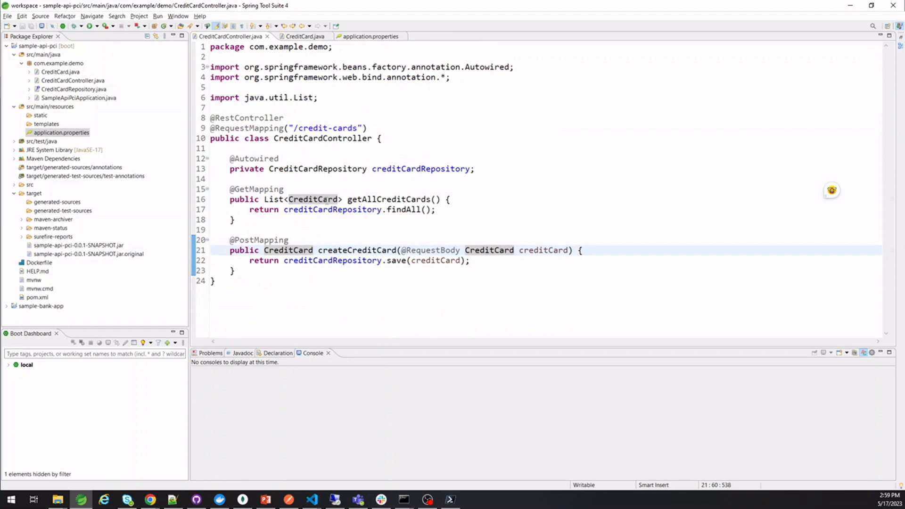
ctrl+click(313, 199)
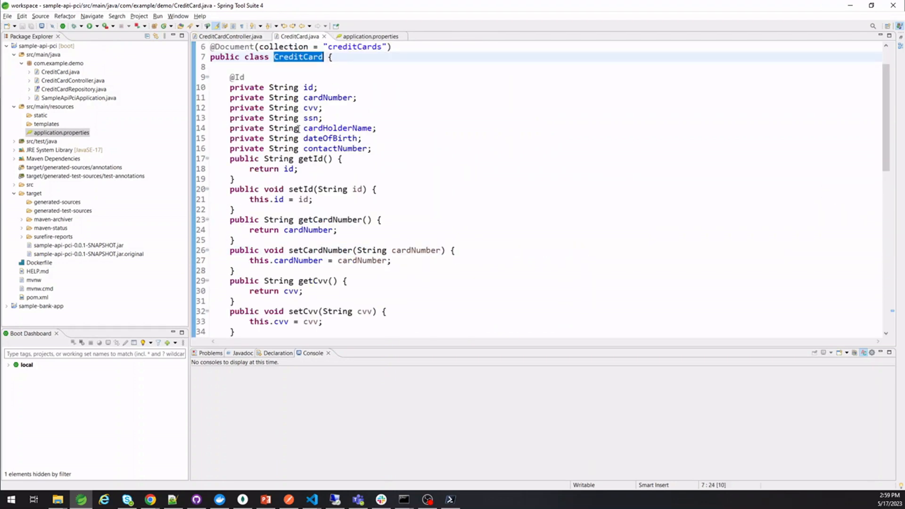
key(alt+Tab)
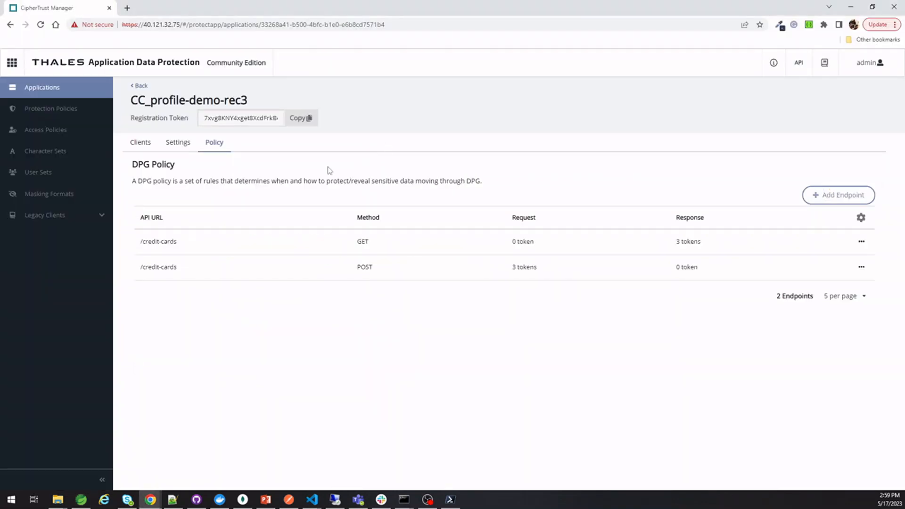
Open the GET /credit-cards endpoint's settings and close them unchanged
click(861, 243)
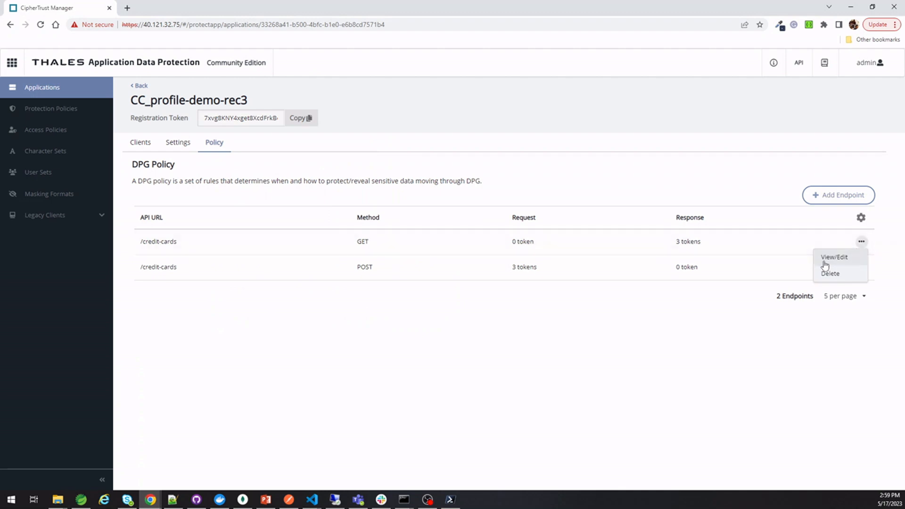
click(825, 261)
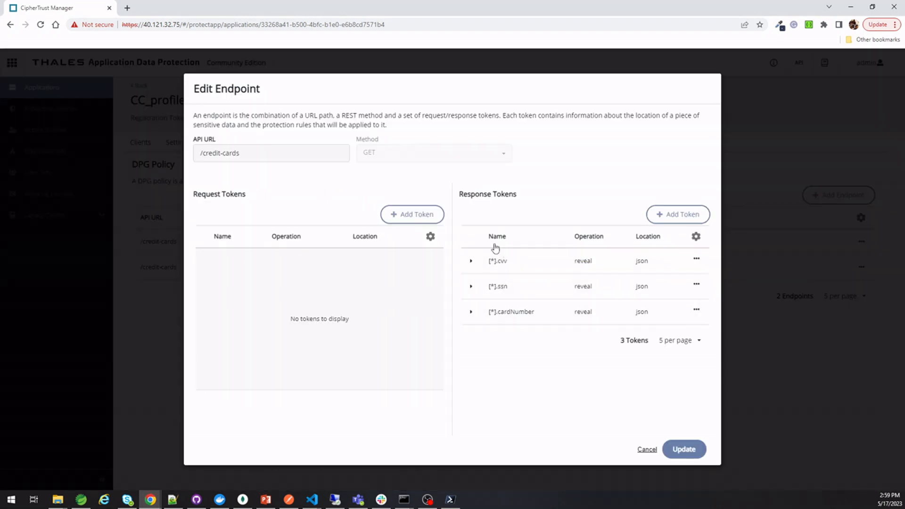
click(645, 451)
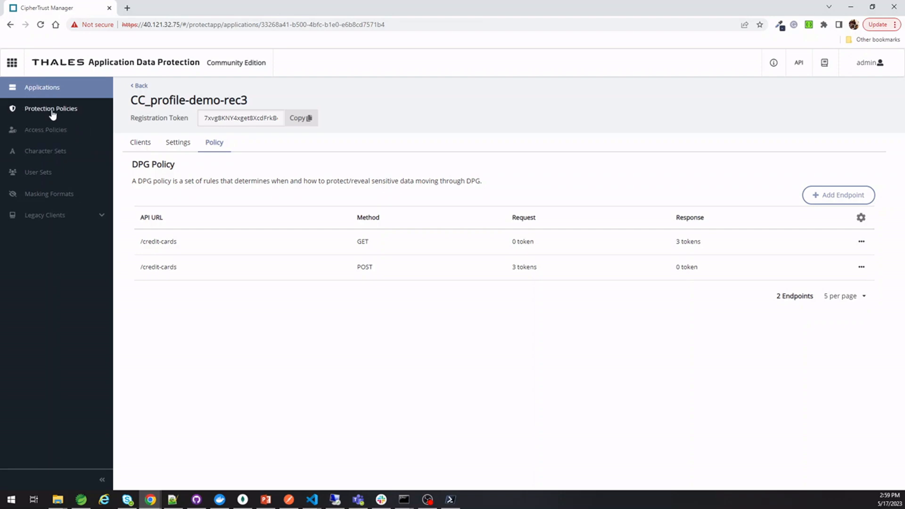
Reopen the GET endpoint, review the [*].cvv token unchanged, then go to Protection Policies
click(860, 242)
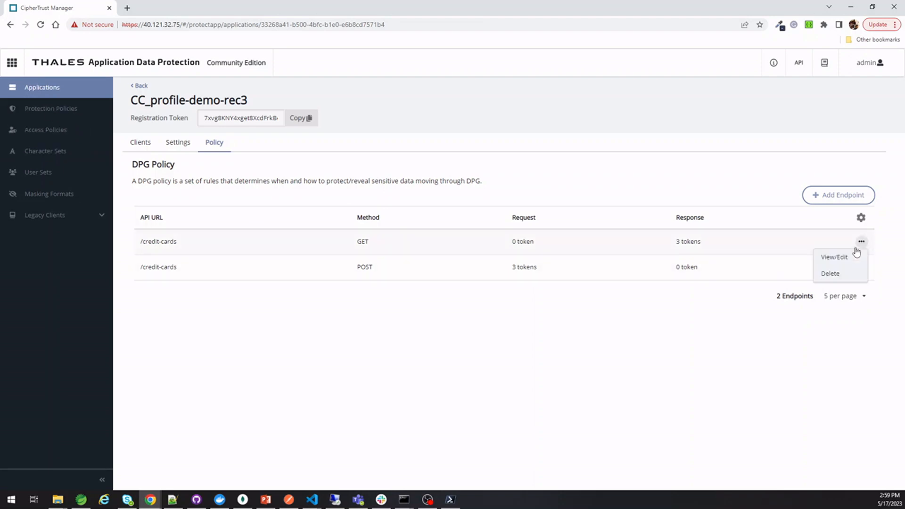
click(816, 260)
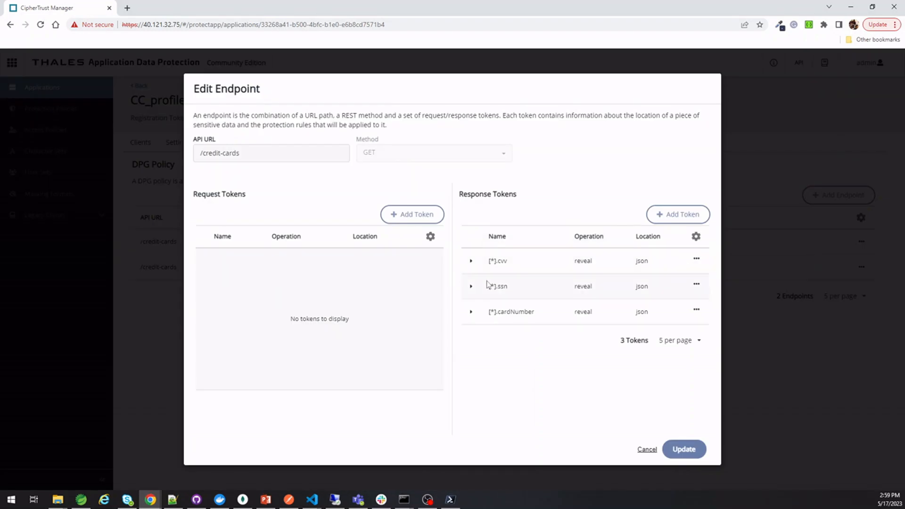
click(696, 259)
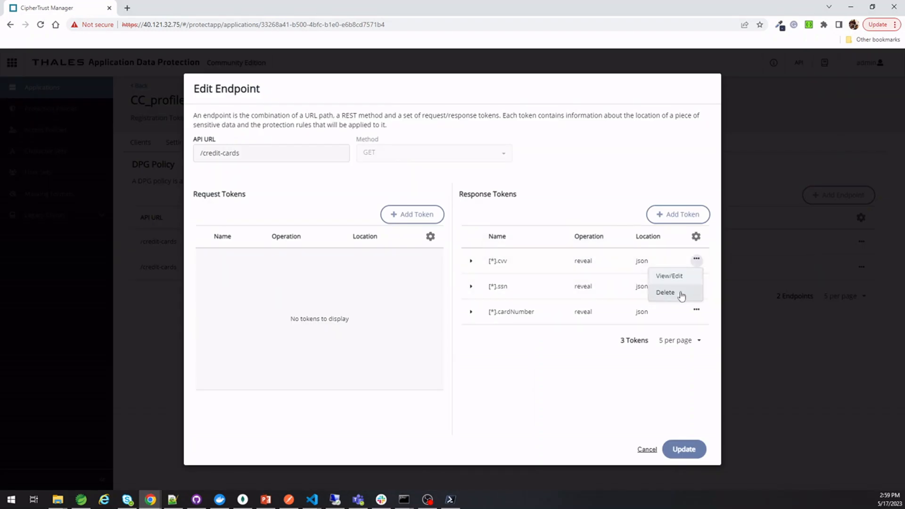
click(678, 278)
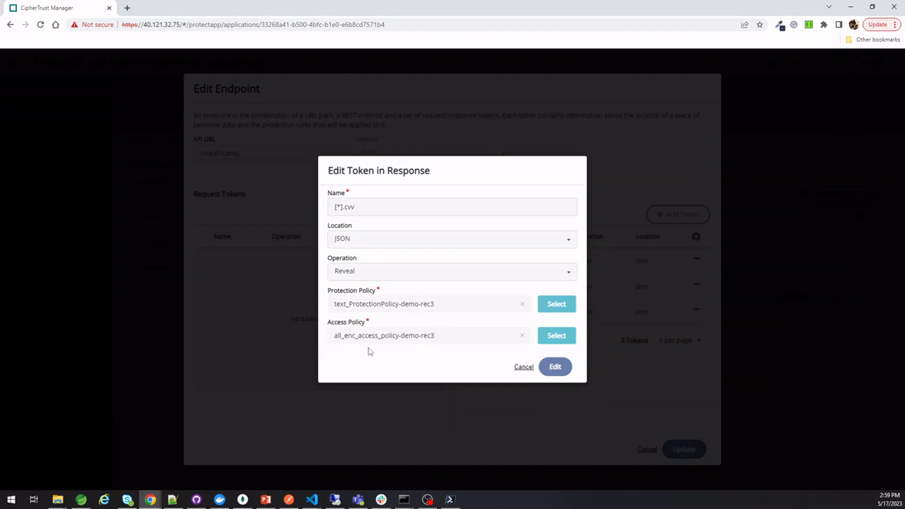
click(523, 367)
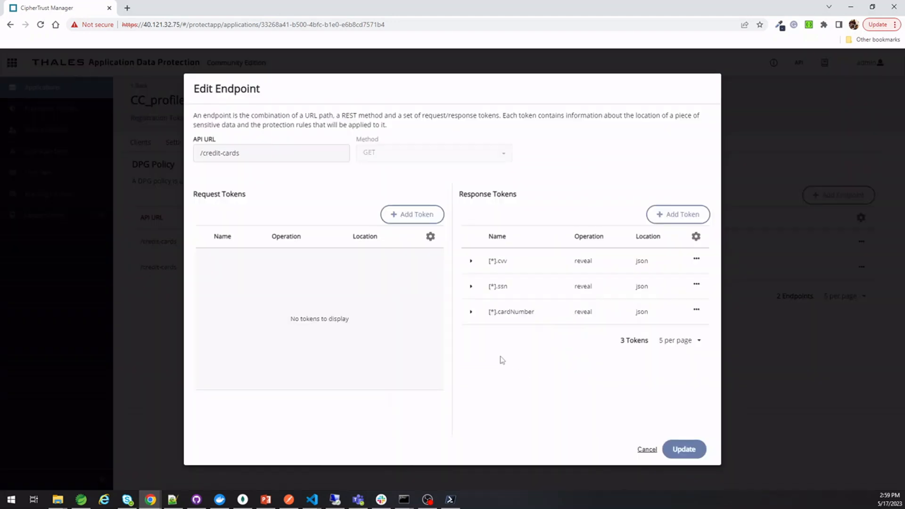
click(182, 267)
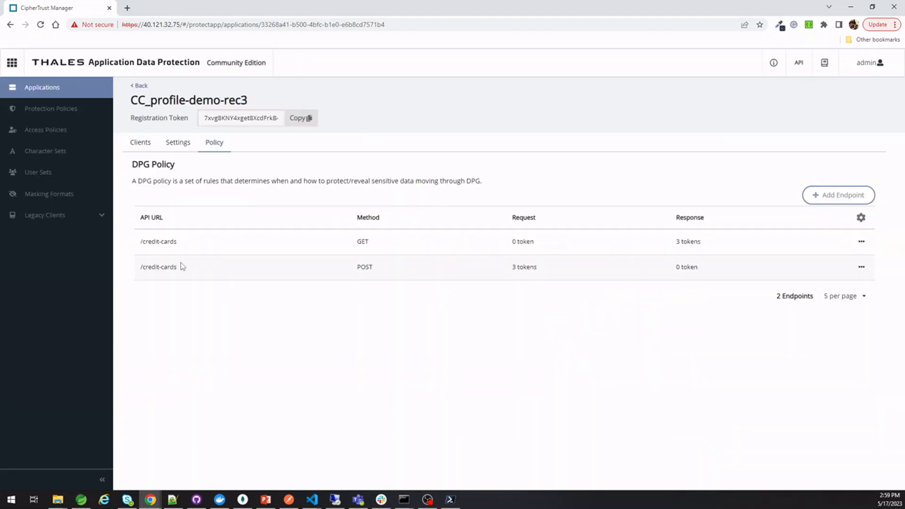
click(59, 113)
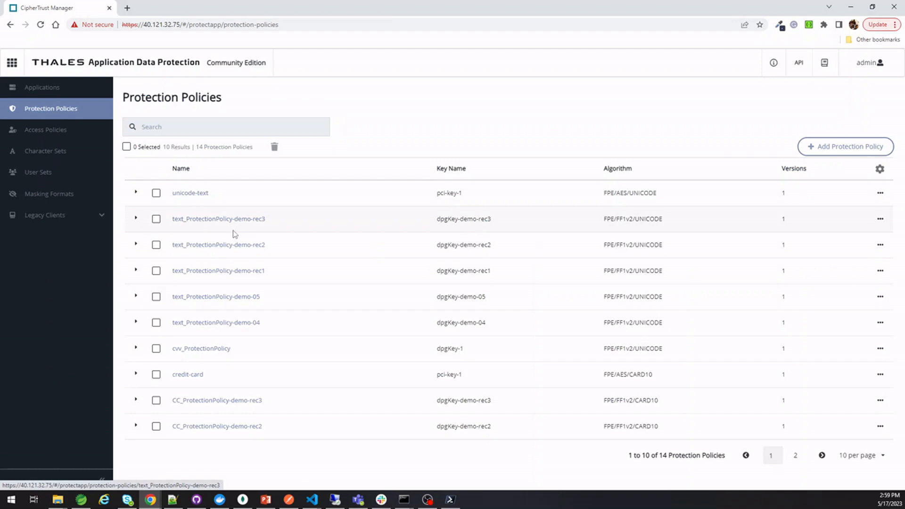
Review text_ProtectionPolicy-demo-rec3 and access policies, then open CC_profile-demo-rec3 for its registration token
click(227, 219)
scroll(330, 254, down, 1)
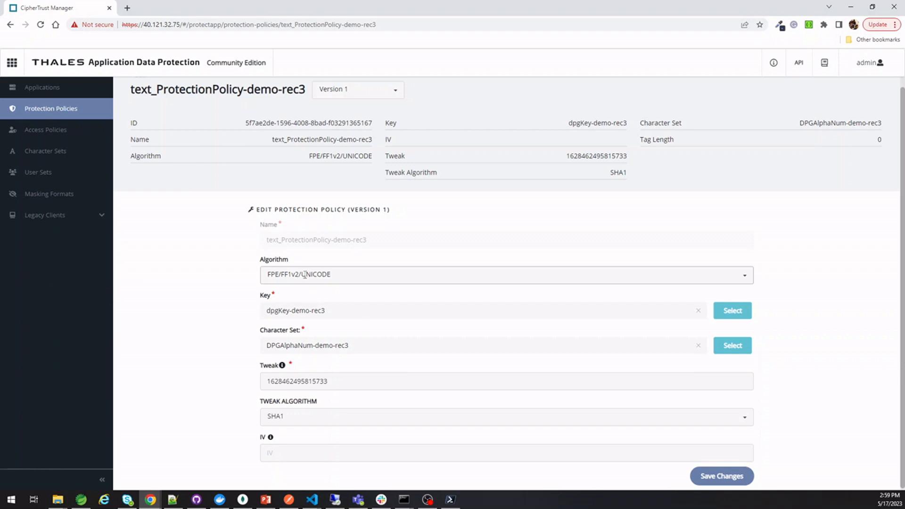
scroll(398, 324, down, 1)
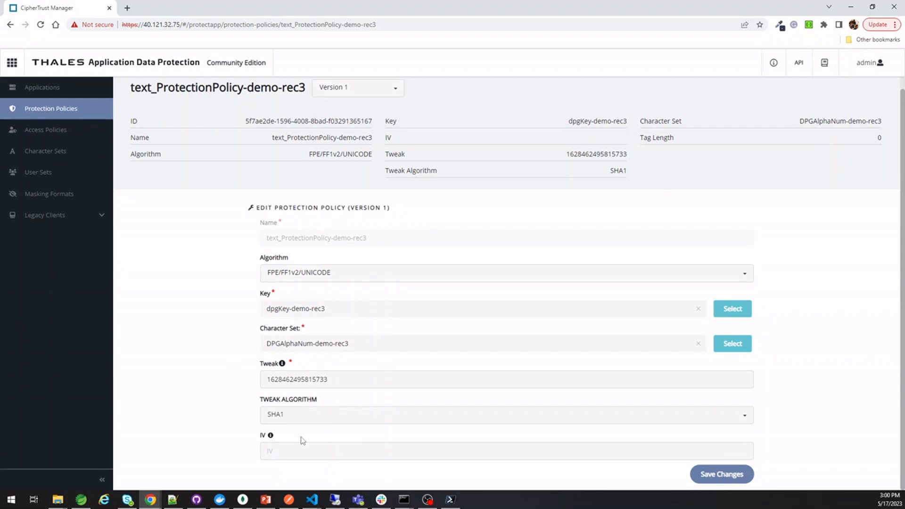
click(57, 132)
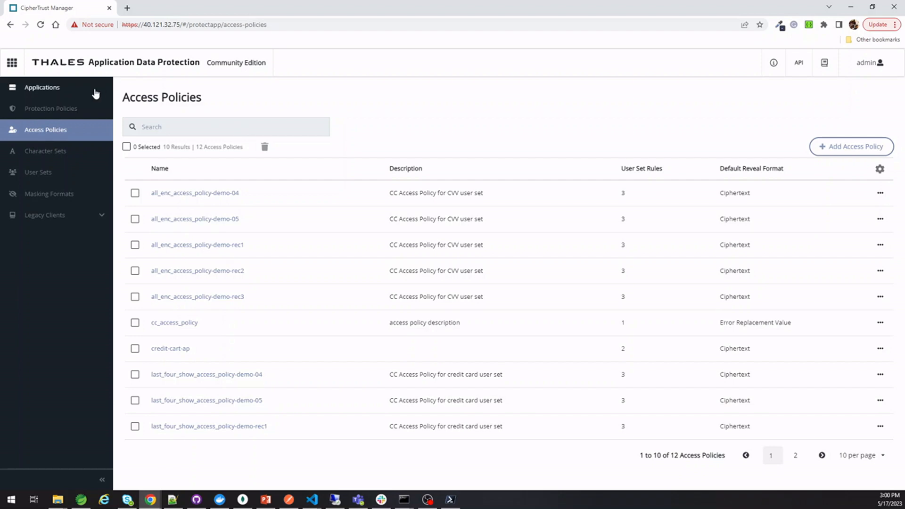
click(35, 88)
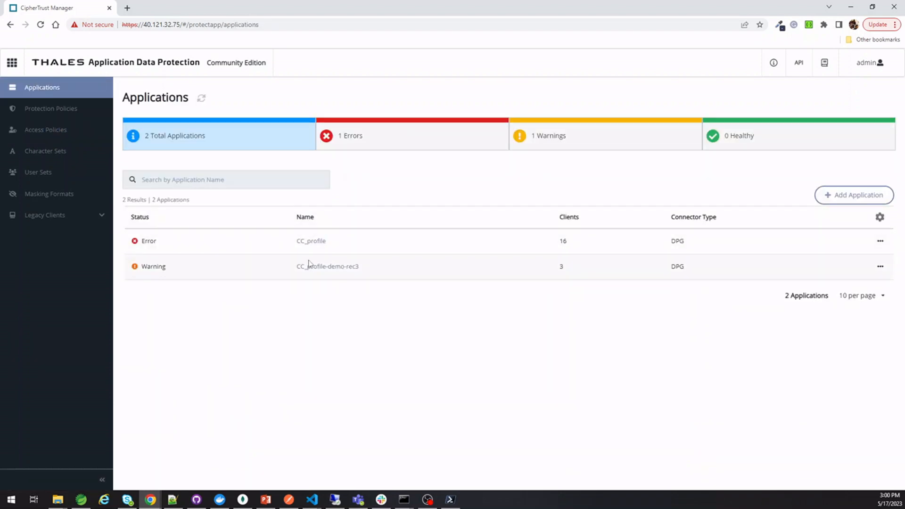
click(318, 268)
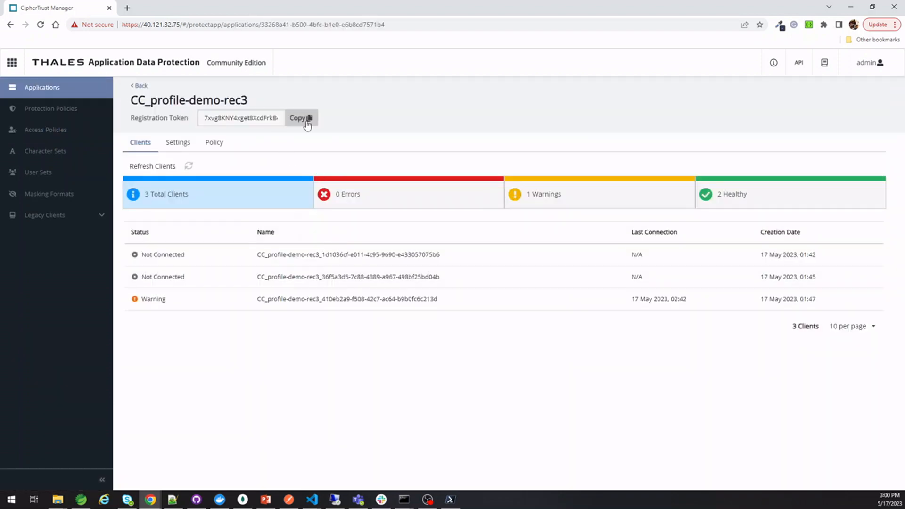
key(alt+Tab)
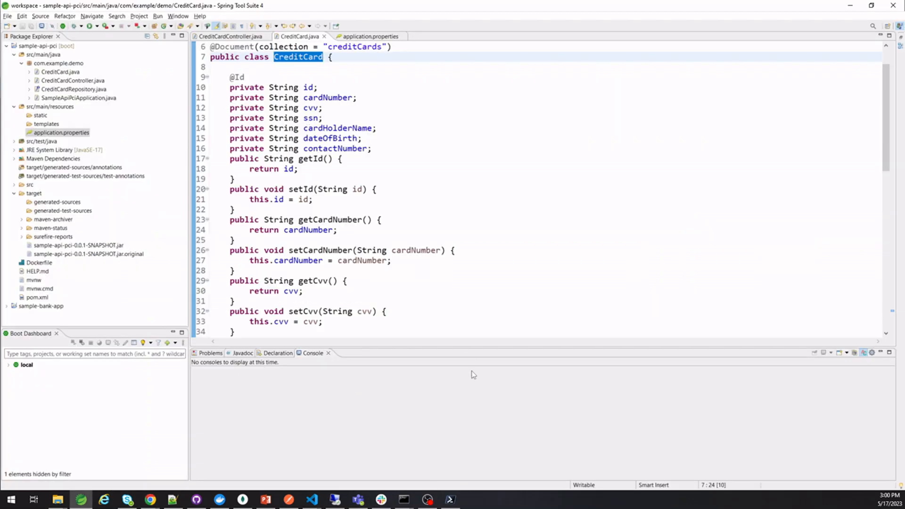
Replace the REG_TOKEN value on line 43 of docker-compose.yml with the copied token
key(alt+Tab)
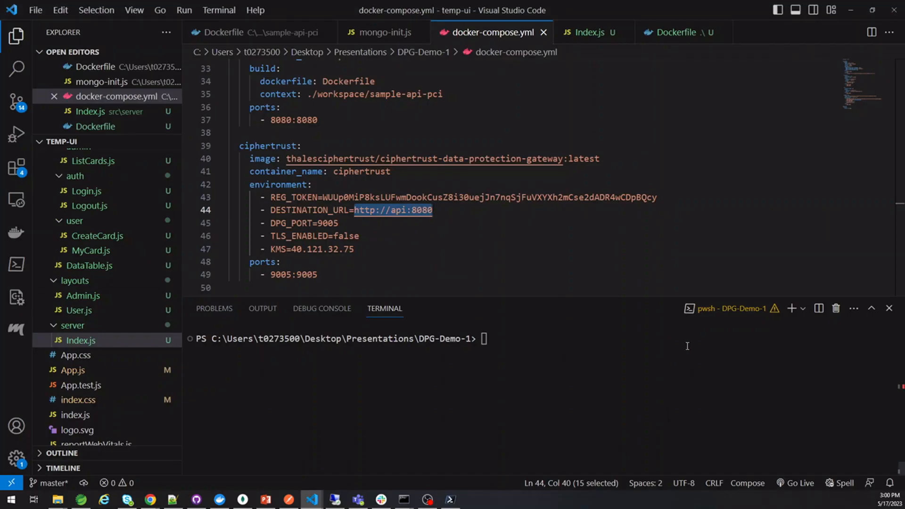
double_click(556, 197)
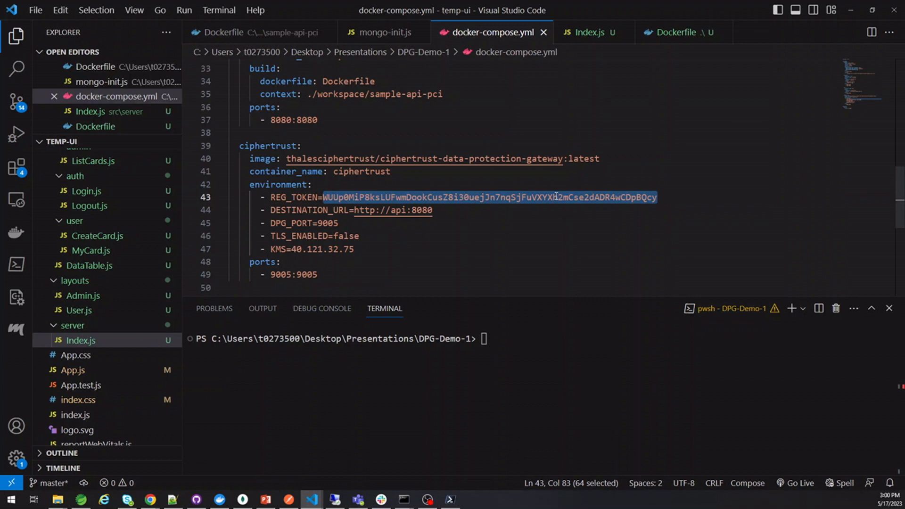
key(ctrl+v)
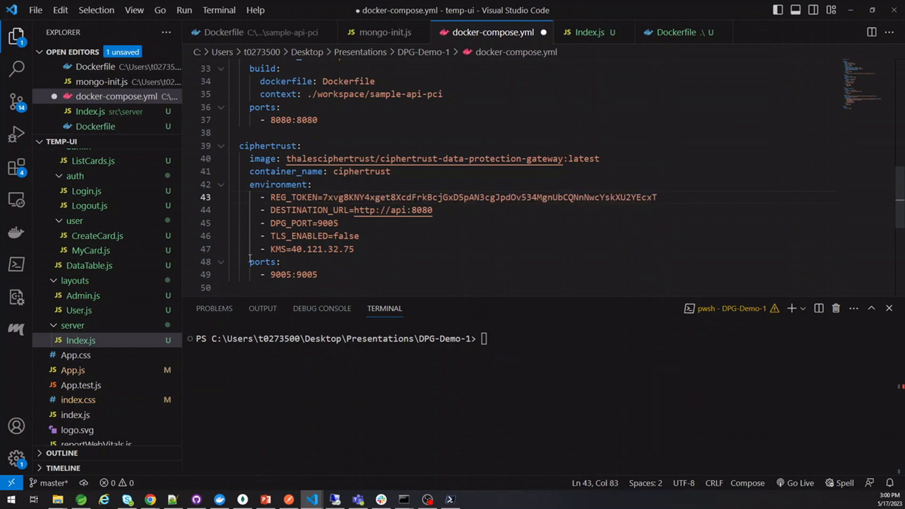
click(297, 250)
Clear the terminal and rerun 'docker compose up' to start the containers
click(497, 334)
text(clear)
key(Up)
key(Return)
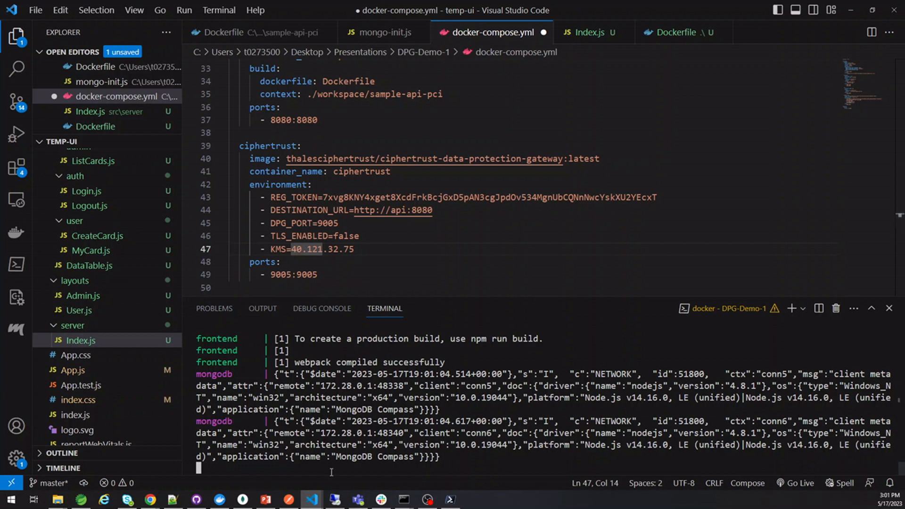
In CipherTrust Manager, inspect maskedtextuserset-demo-rec3 from the User Sets list, then return
mouse_move(147, 504)
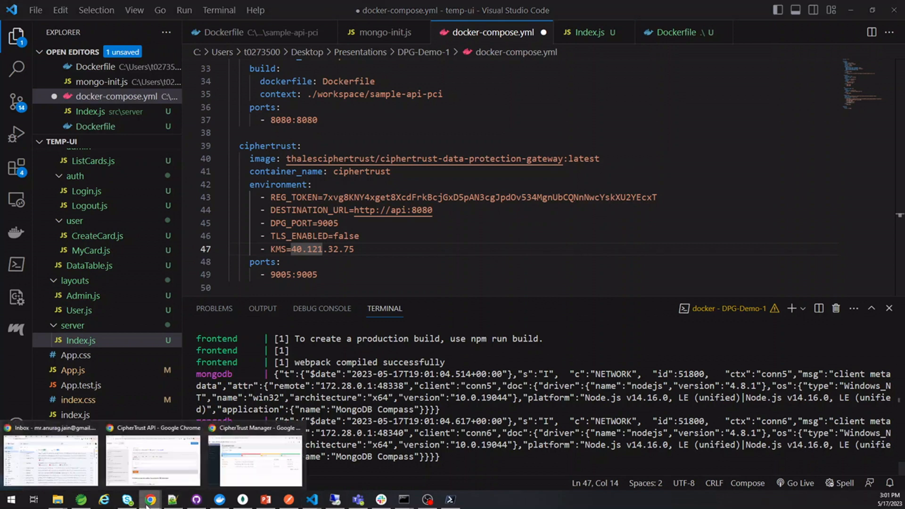
click(255, 459)
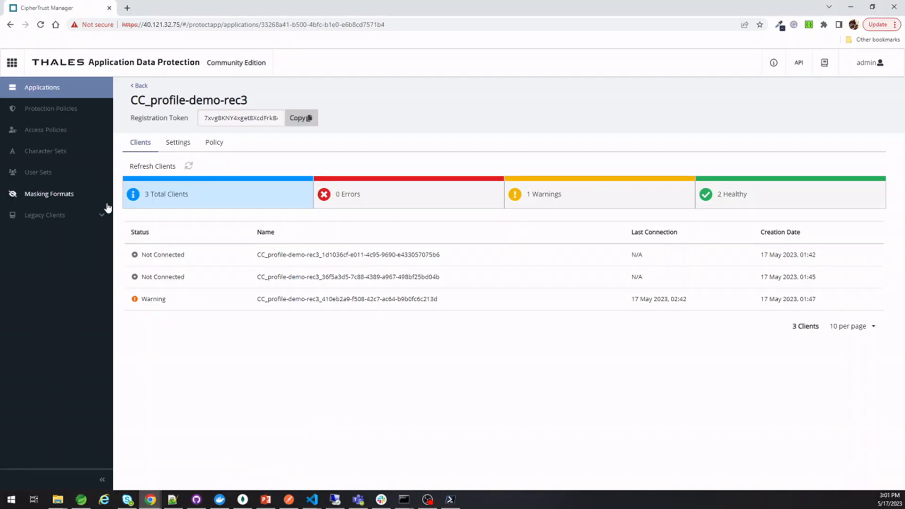
click(41, 174)
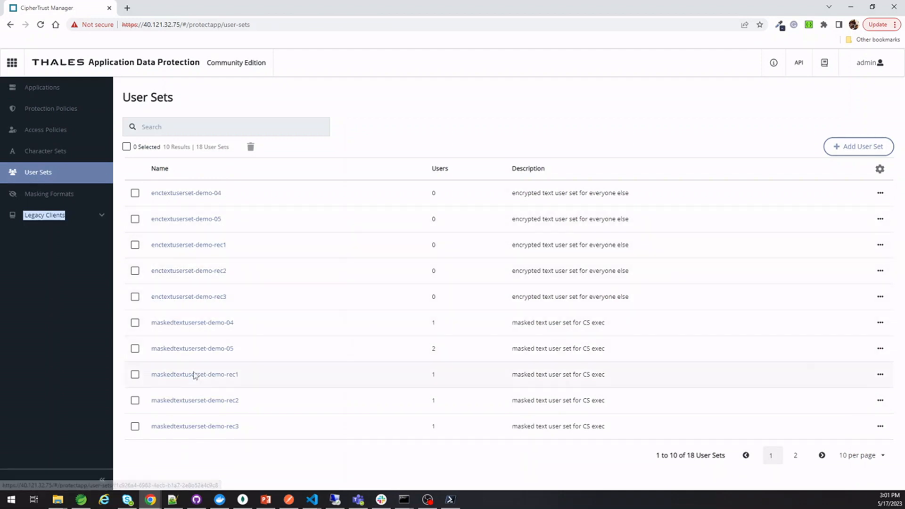
click(188, 427)
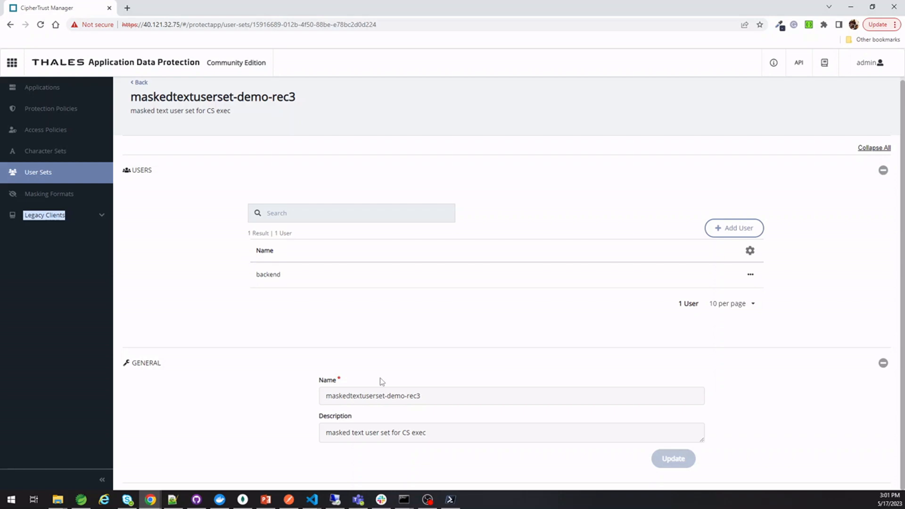
click(133, 88)
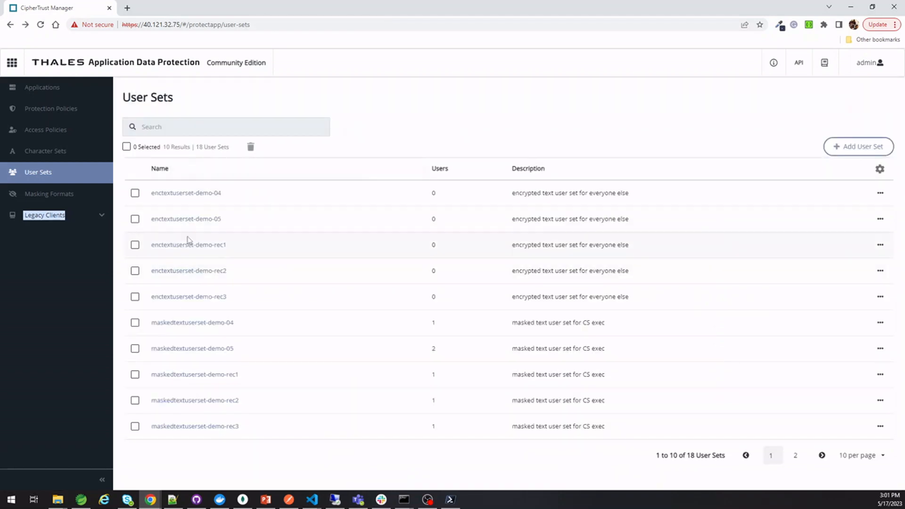
Open plainttextuserset-demo-rec3 on the second page, mark its member, and go back
click(796, 456)
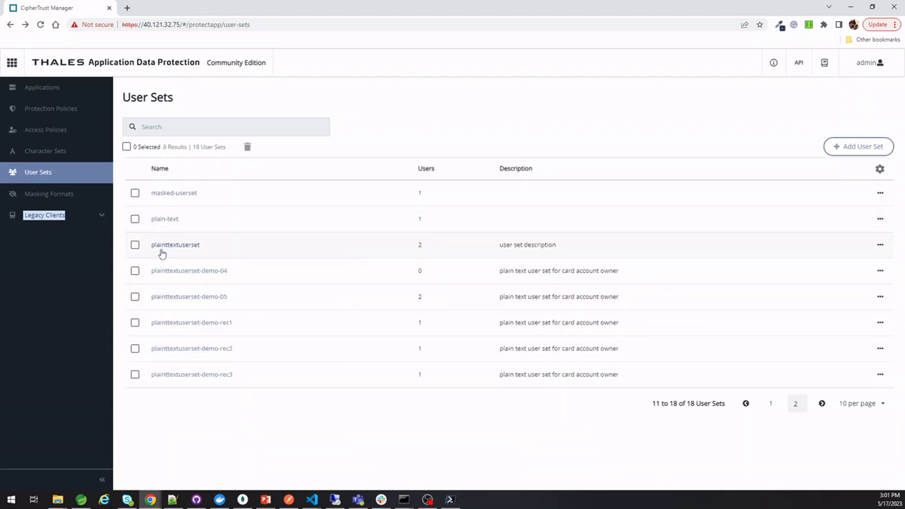
click(203, 375)
drag(254, 282, 289, 279)
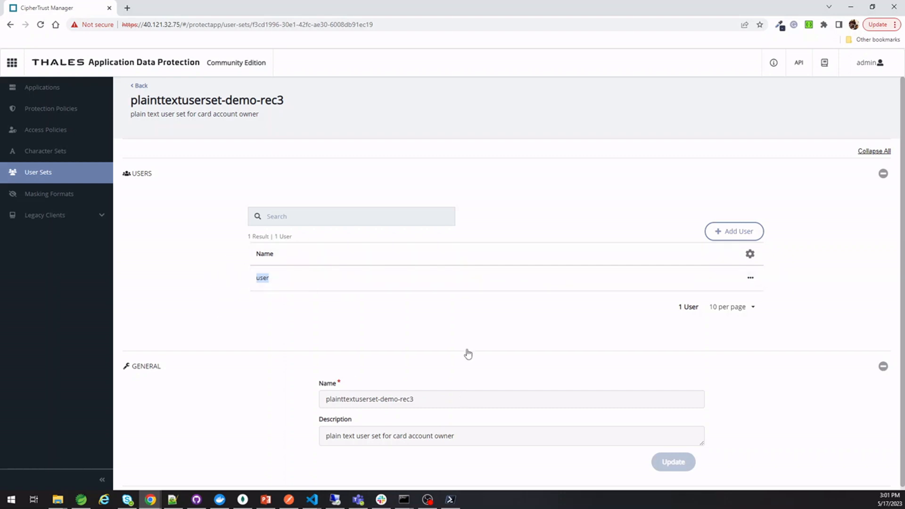
click(10, 24)
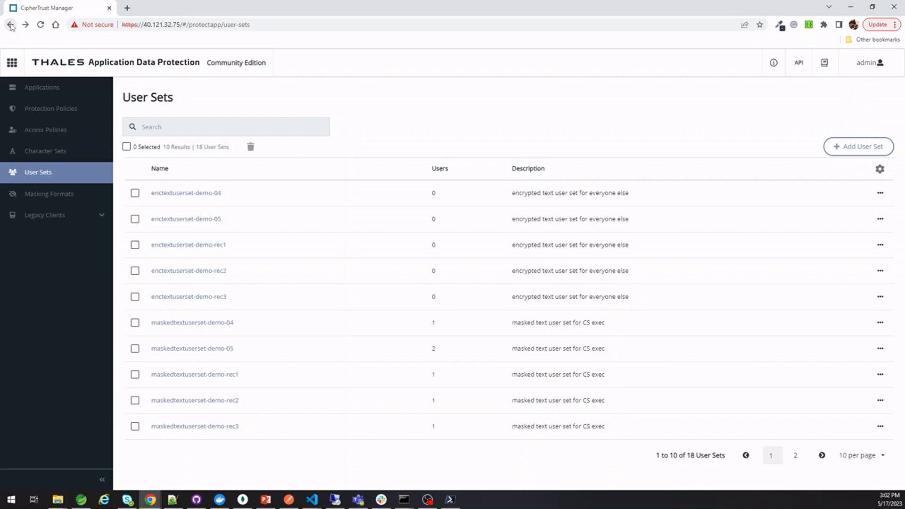
click(10, 24)
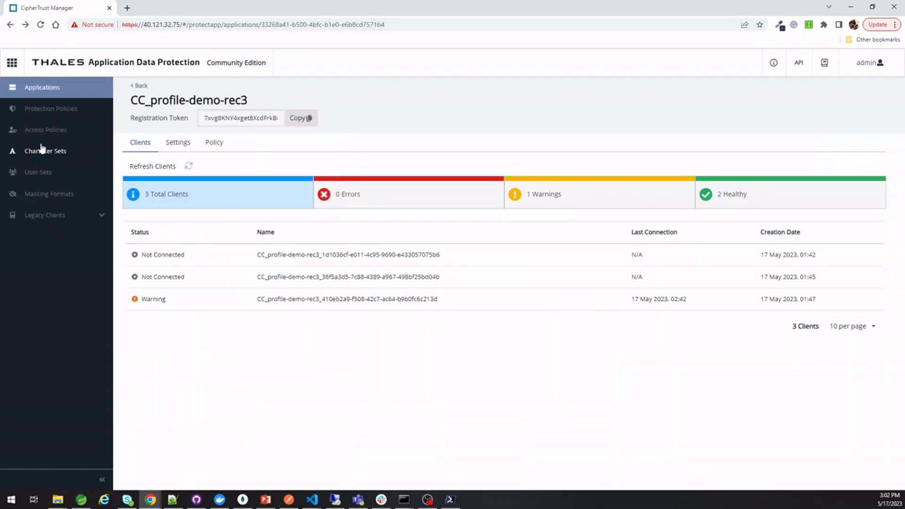
click(43, 172)
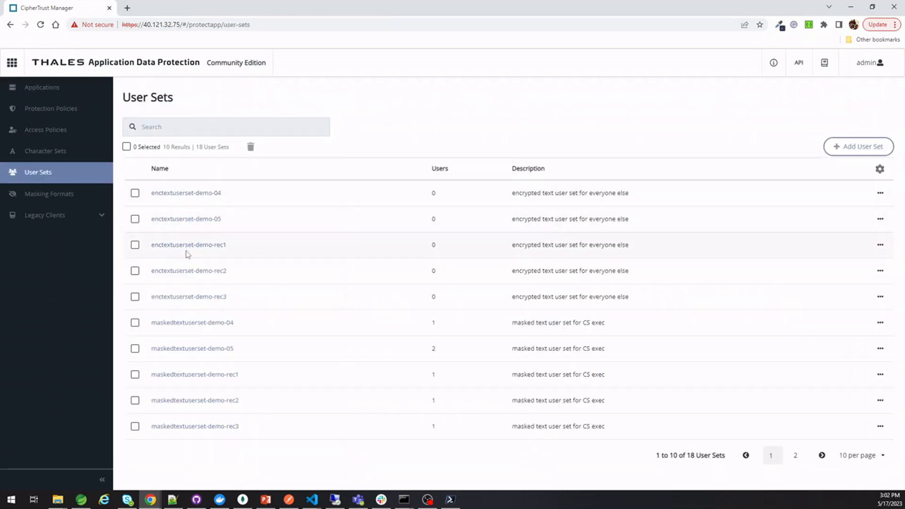
click(186, 299)
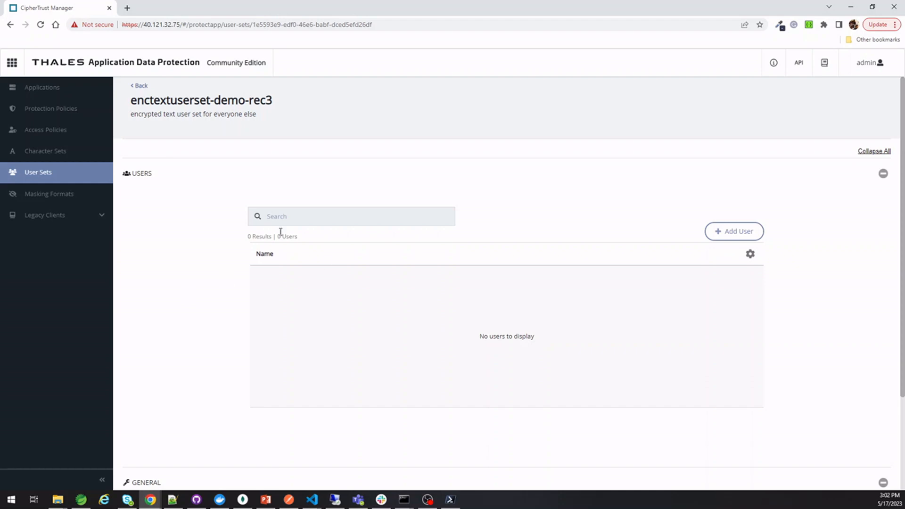
scroll(352, 257, down, 2)
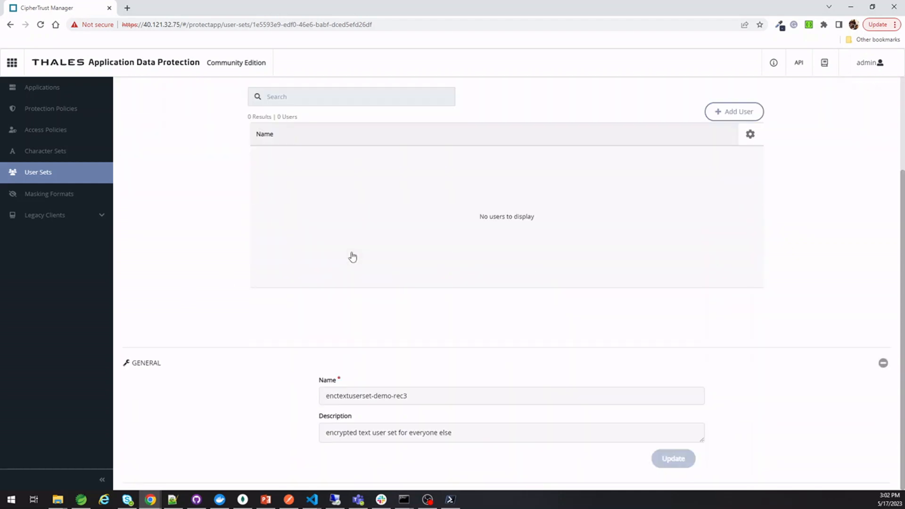
scroll(378, 368, up, 2)
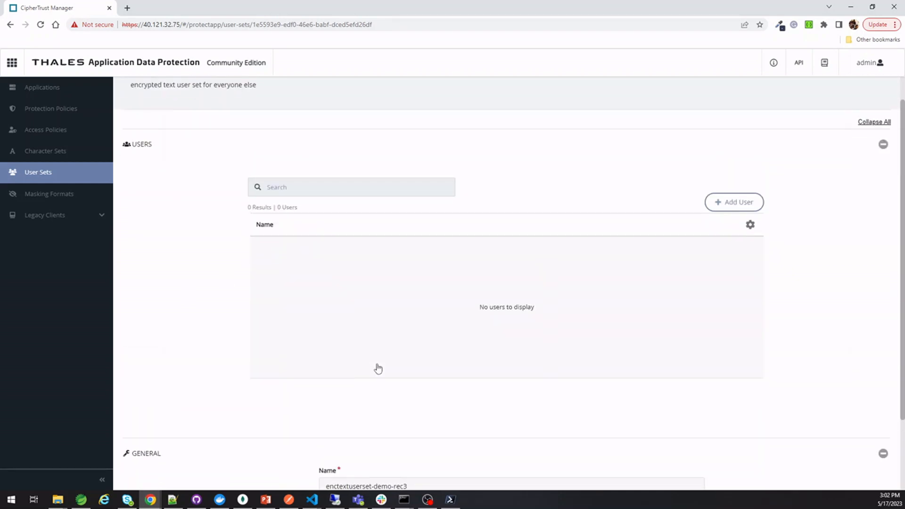
click(10, 25)
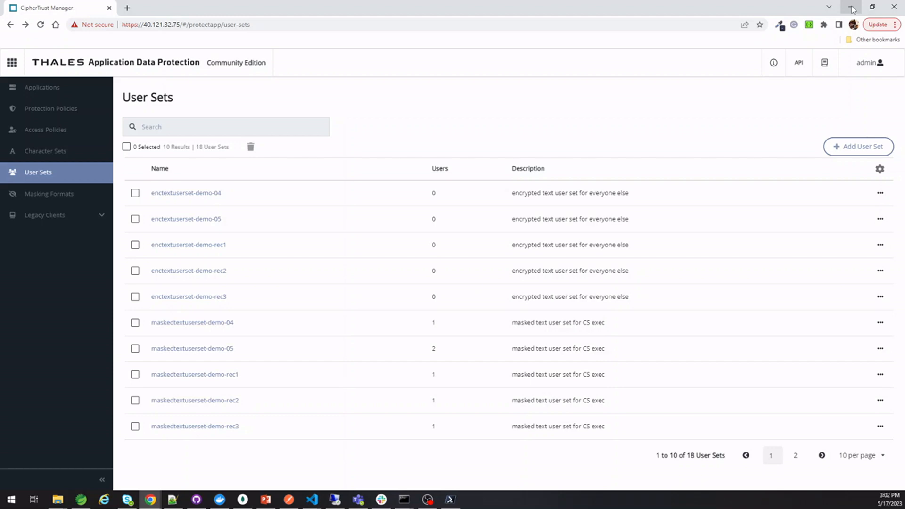
Switch to VS Code and back to Chrome, then open a Google start-page tab beside CipherTrust Manager
click(853, 8)
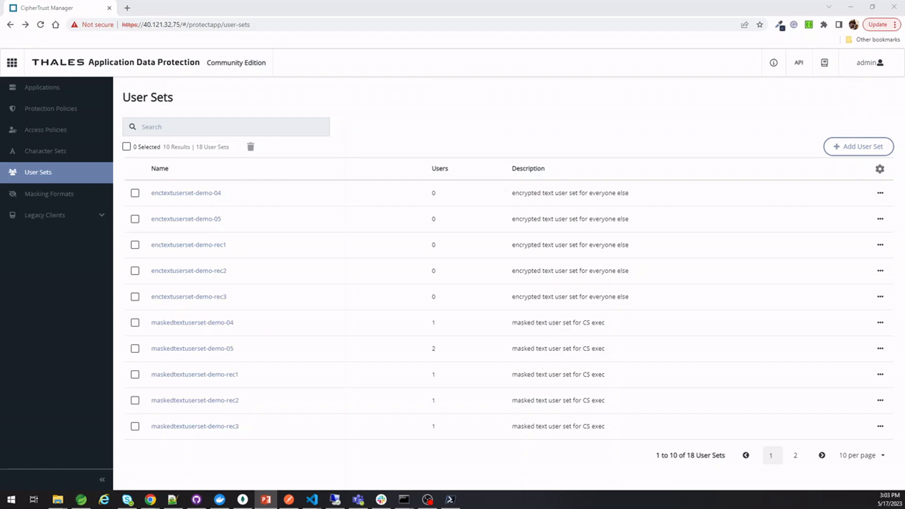
key(alt+Tab)
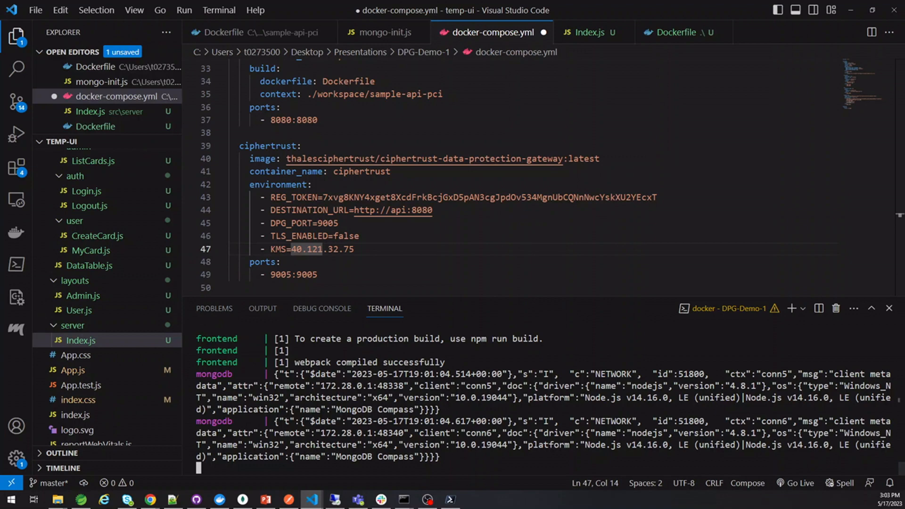
key(alt+Tab)
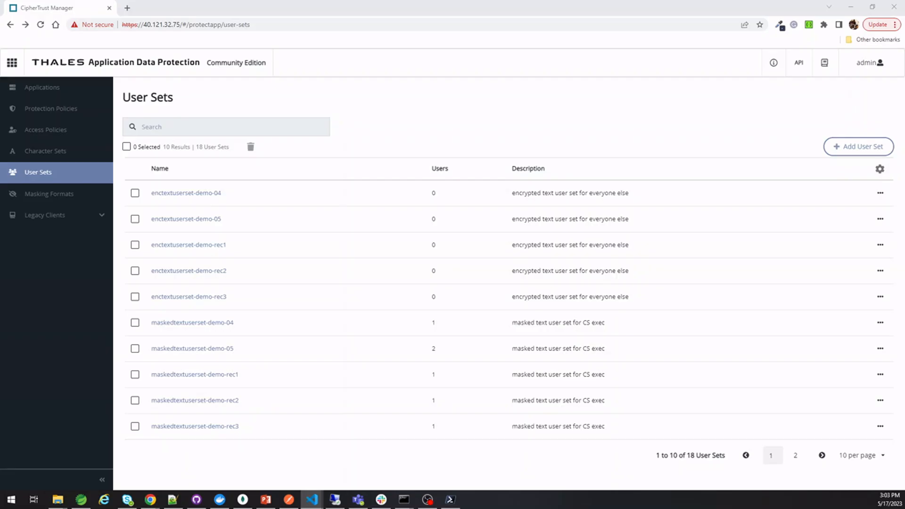
click(127, 8)
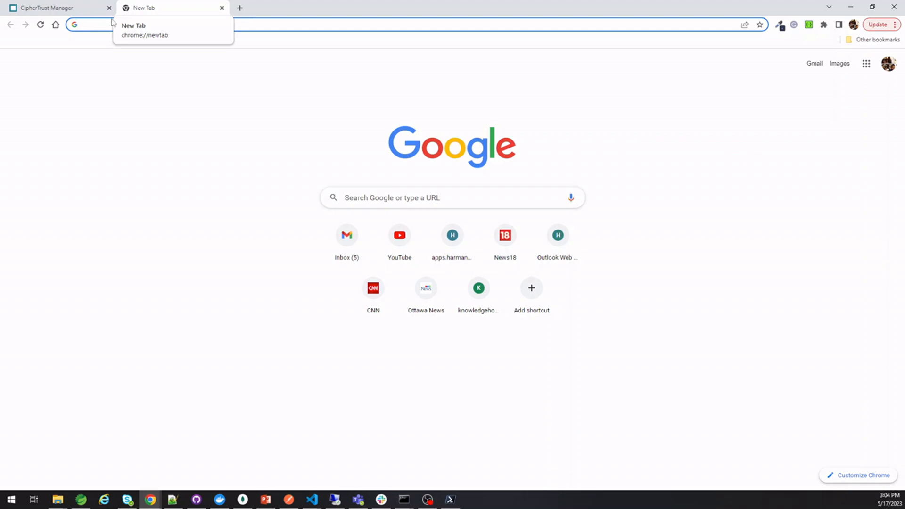
Load the React app at localhost:3000, log in with the user account, and open Add Data
text(local)
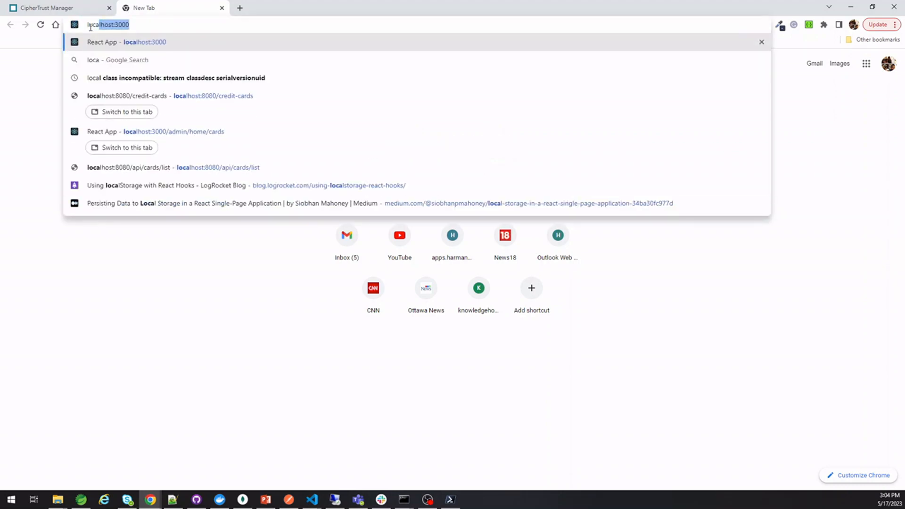
key(Return)
click(67, 57)
text(user)
key(Tab)
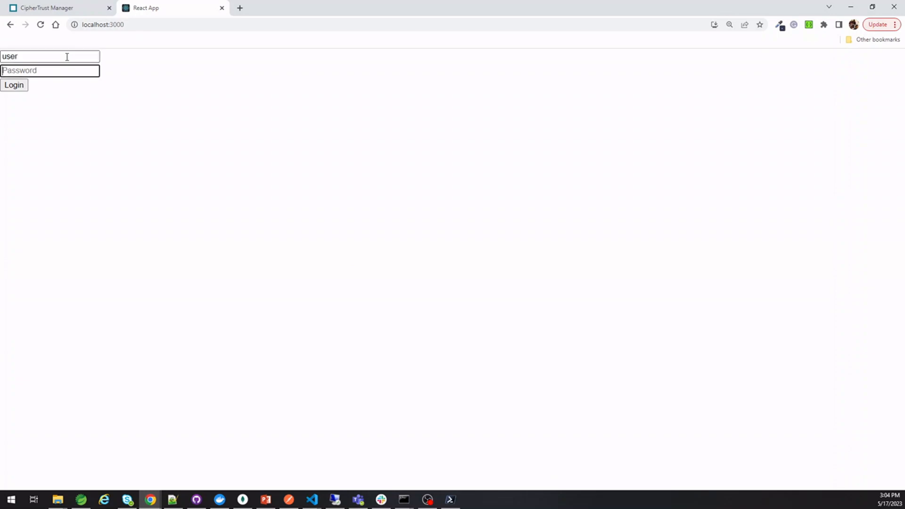
text(user)
click(15, 85)
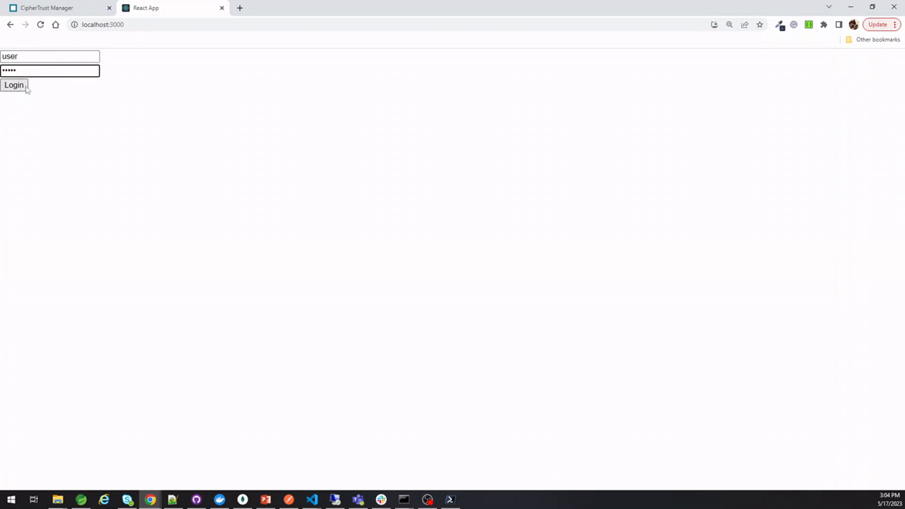
click(42, 113)
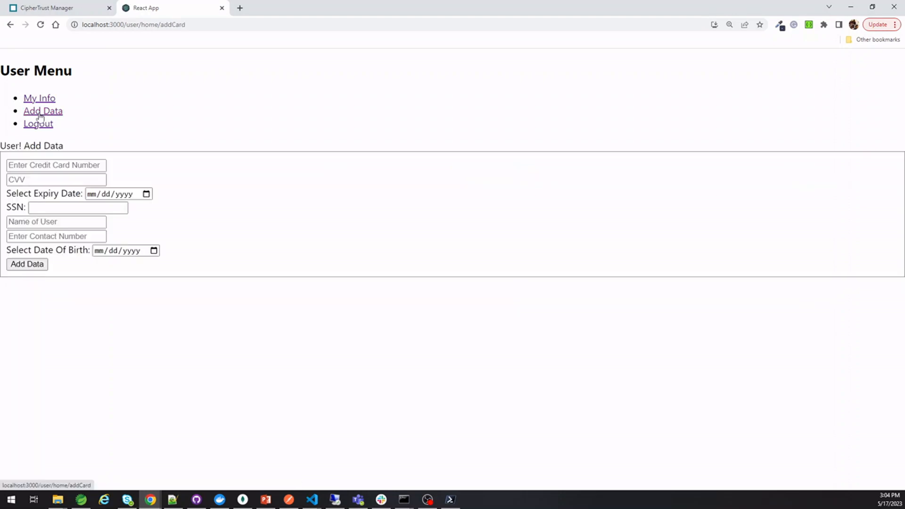
Enter a dashed test card number, a CVV and expiry 09/09/2027
click(49, 171)
text(1234)
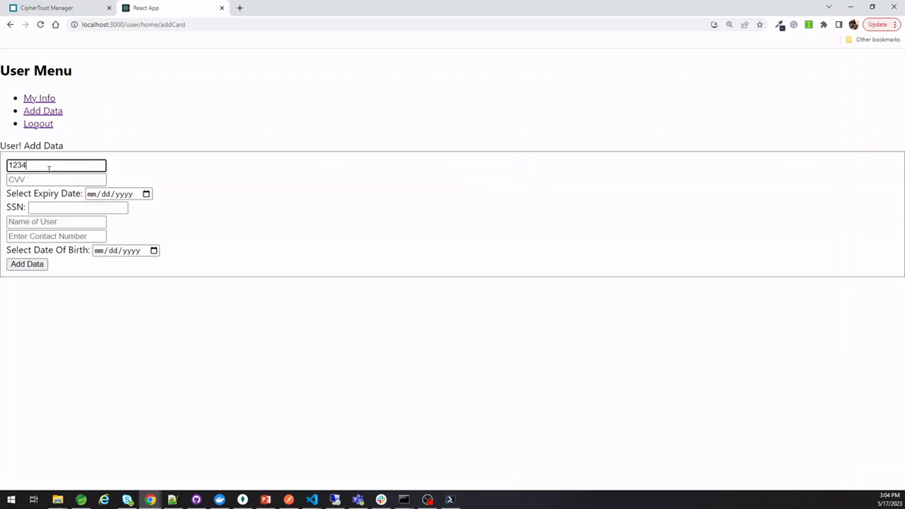
text(5678)
key(BackSpace)
key(BackSpace)
key(BackSpace)
key(BackSpace)
text(-5678-9012-3456)
click(38, 181)
text(900)
key(Tab)
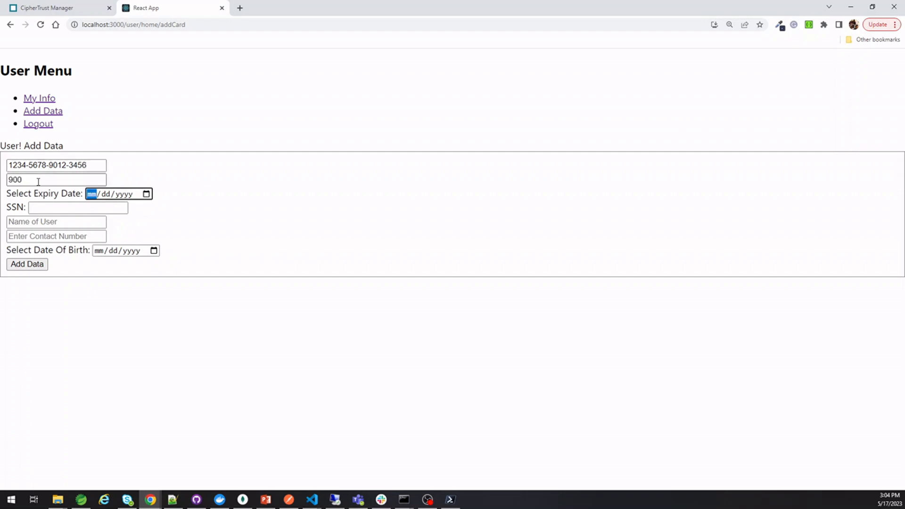
text(09/09/2027)
key(Tab)
Fill in the SSN, card holder's name, contact number and birth date, then submit the card
text(12345678)
key(Tab)
text(an)
key(BackSpace)
key(BackSpace)
key(Tab)
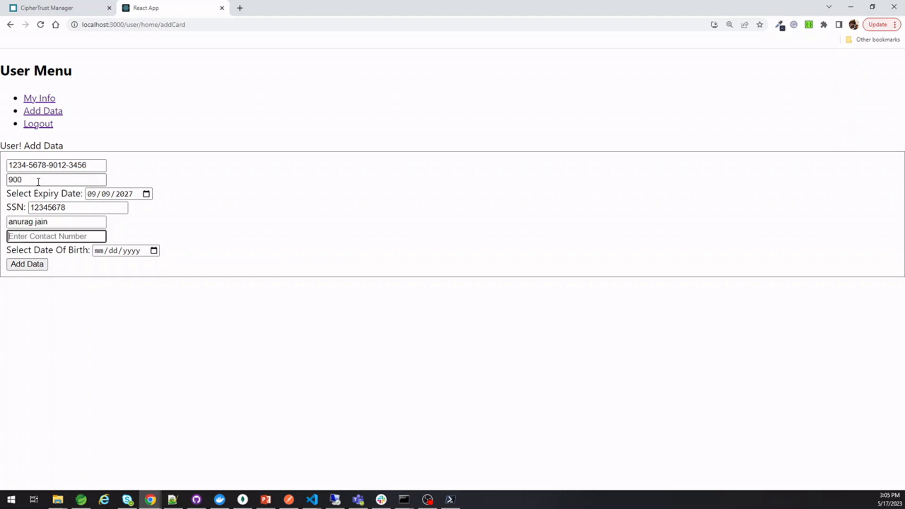
text(7867687)
key(Tab)
text(0808199)
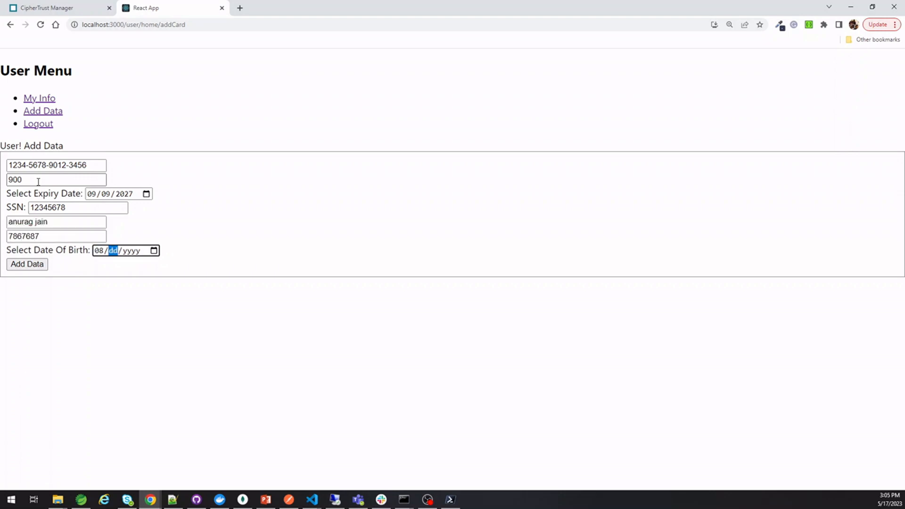
text(9)
click(14, 265)
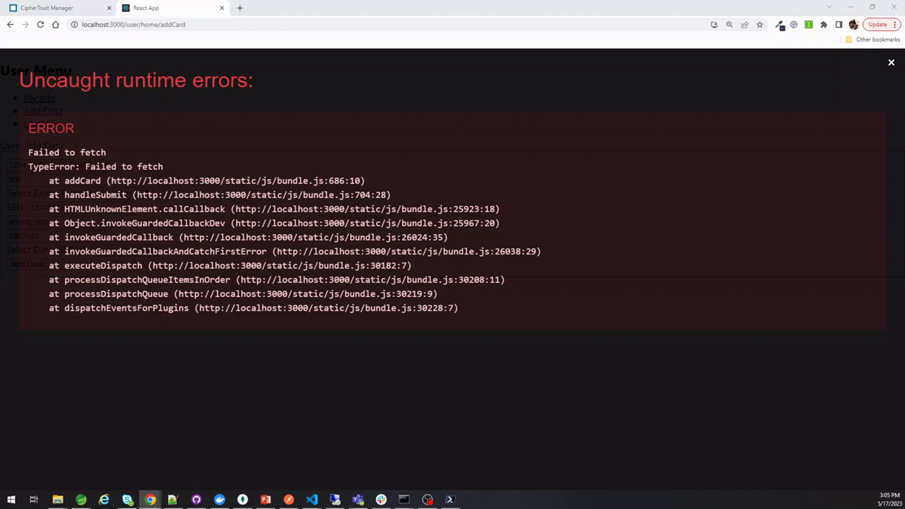
Read the TypeError stack trace in the VS Code terminal, then stop docker compose with Ctrl+C
key(alt+Tab)
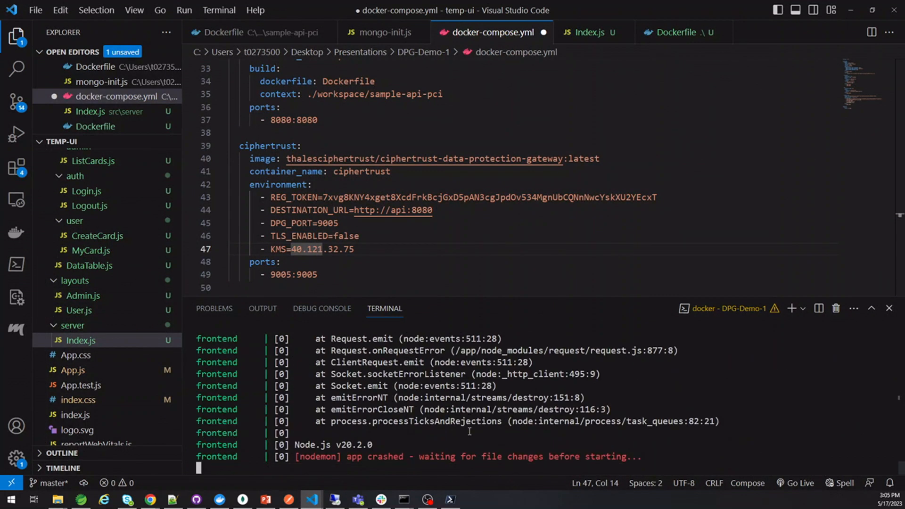
scroll(469, 431, up, 4)
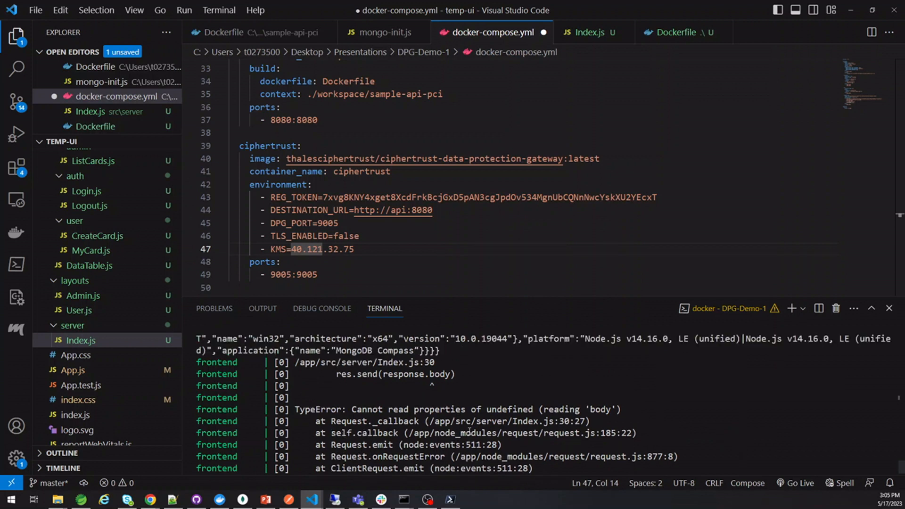
scroll(469, 431, up, 2)
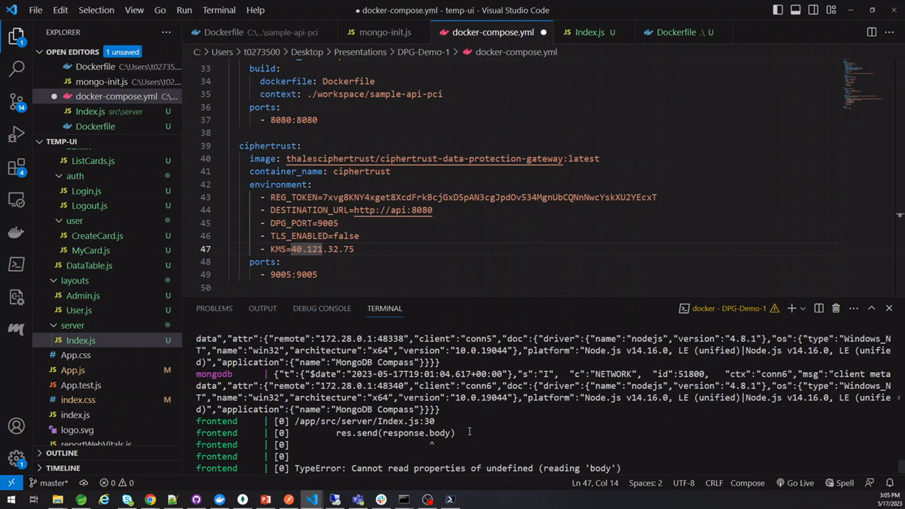
scroll(469, 431, down, 3)
scroll(470, 432, down, 3)
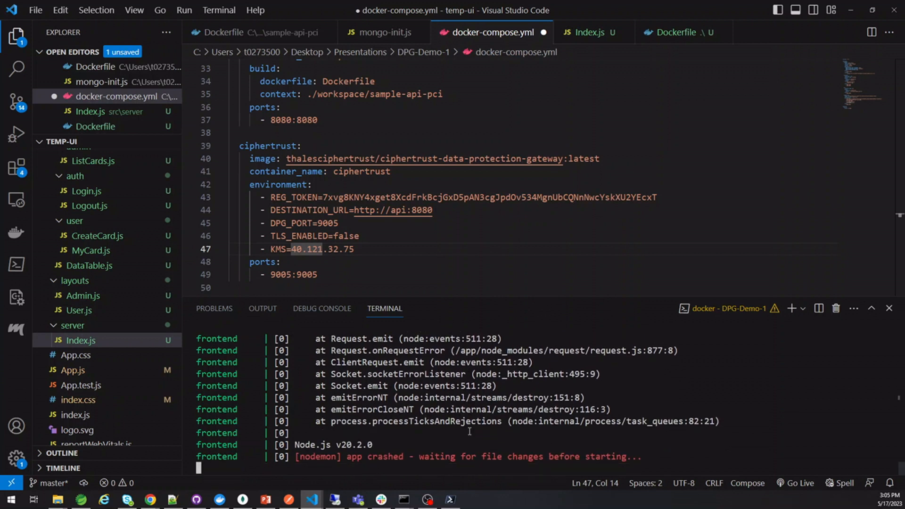
key(ctrl+c)
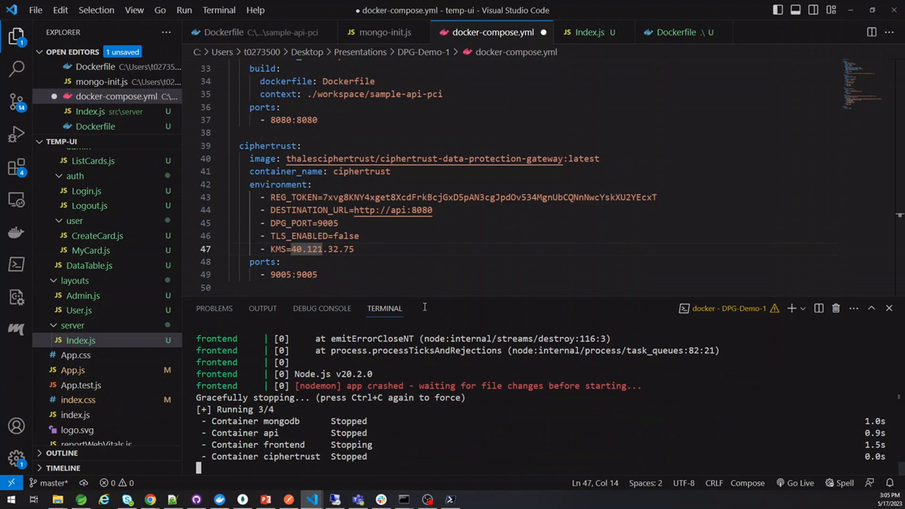
Save the api port changes in docker-compose.yml and review the file
click(400, 119)
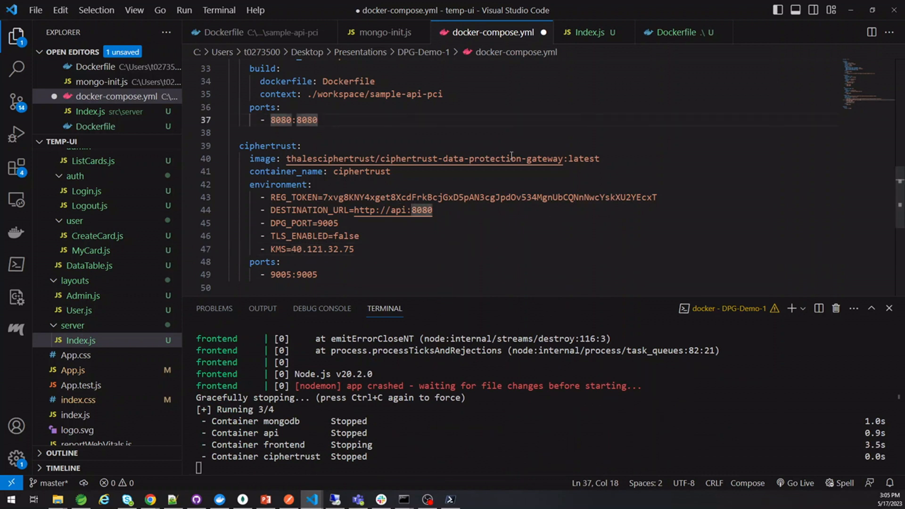
key(ctrl+s)
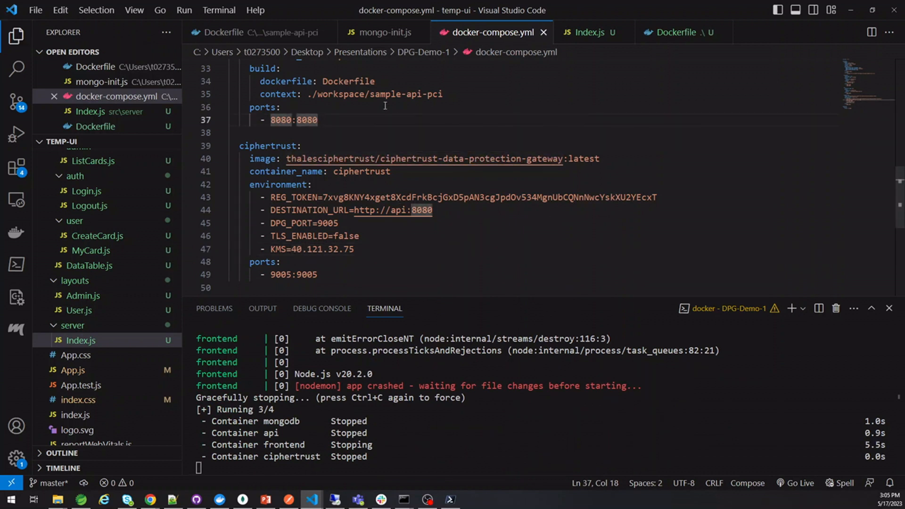
scroll(398, 169, up, 2)
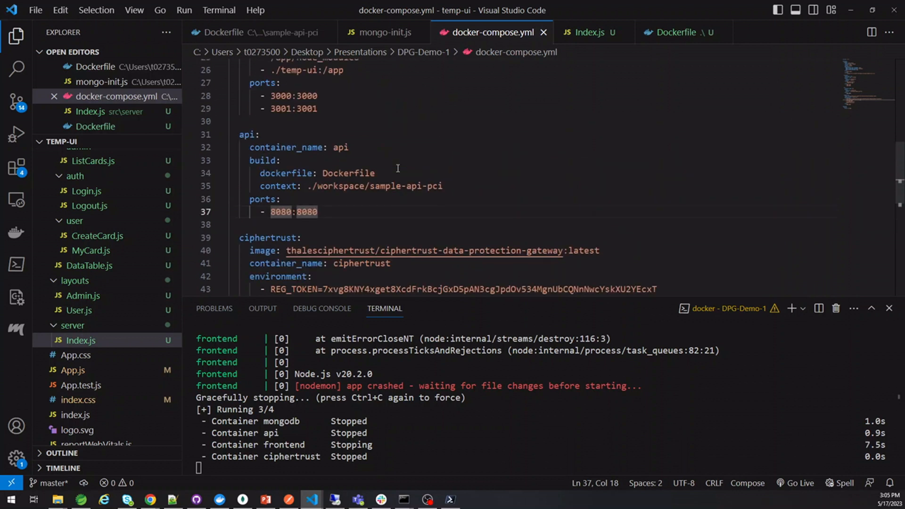
scroll(398, 169, up, 8)
scroll(398, 169, down, 3)
scroll(398, 168, down, 6)
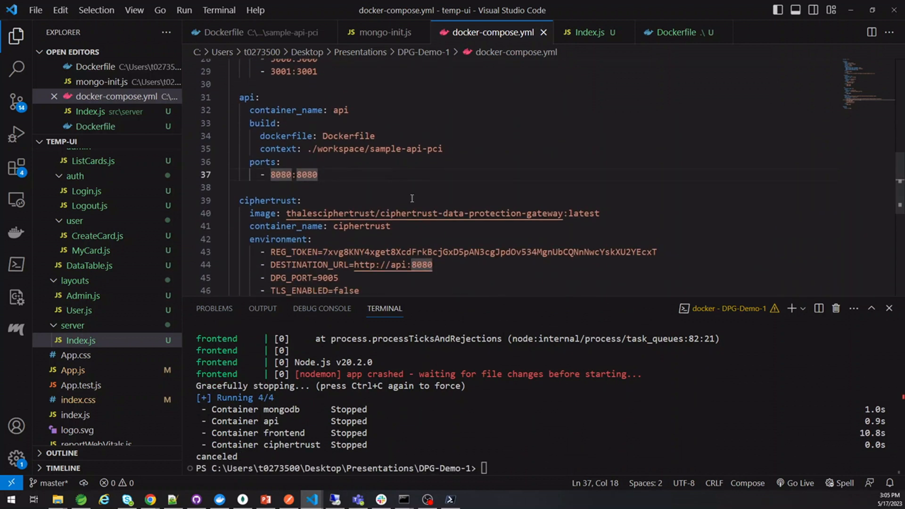
scroll(412, 199, down, 5)
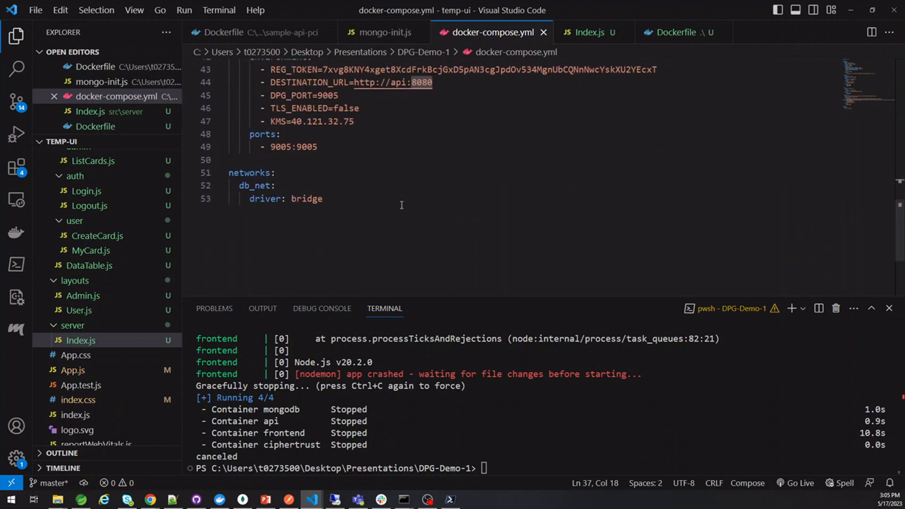
scroll(402, 205, up, 10)
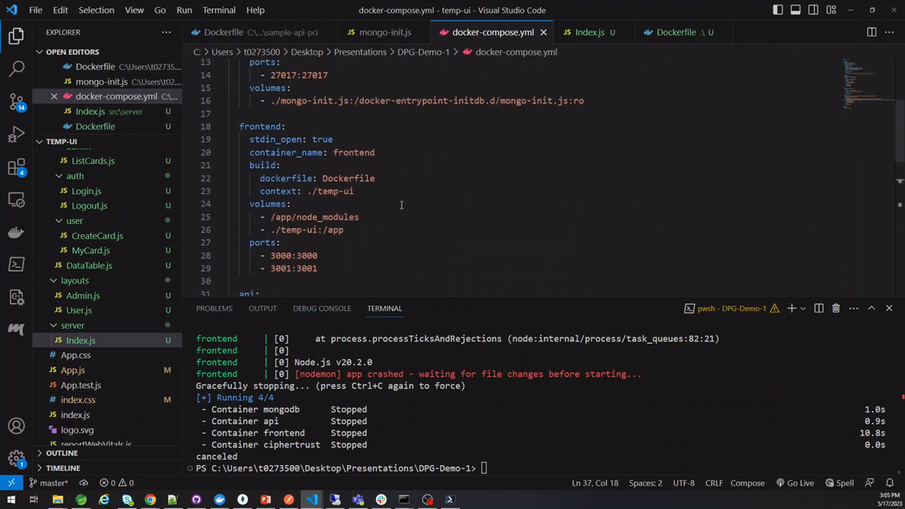
Check Index.js, then rerun 'docker compose up' from the terminal history
click(589, 32)
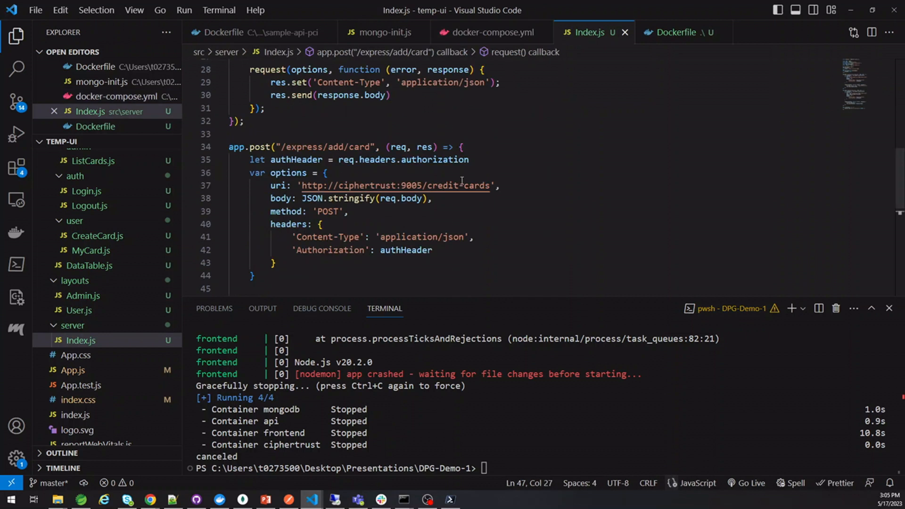
scroll(462, 181, down, 4)
scroll(462, 181, up, 7)
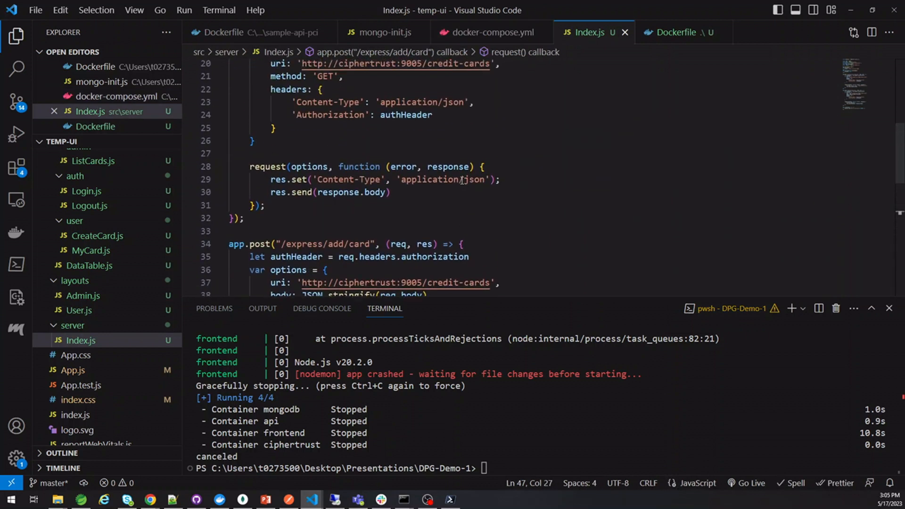
scroll(462, 180, up, 2)
click(468, 409)
key(Up)
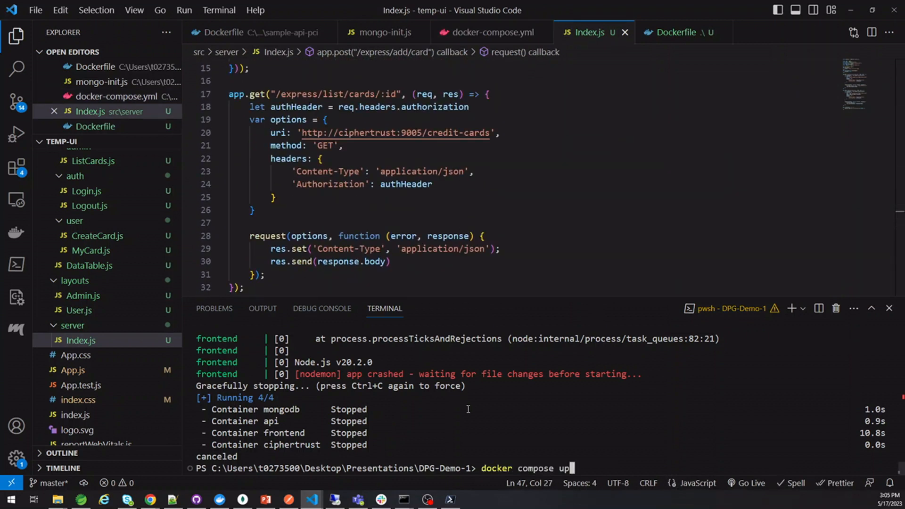
key(Return)
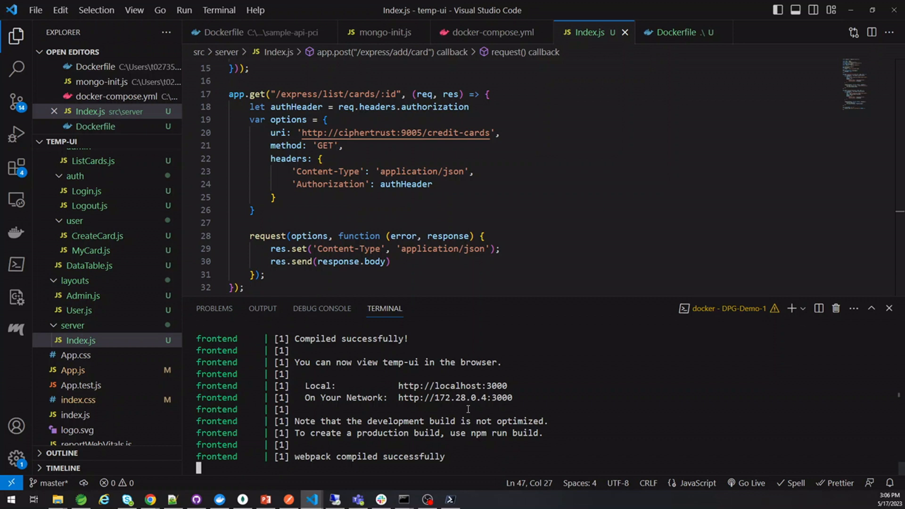
Reload the Add Data form and enter a dashed card number, a CVV and expiry 06/07/2025
key(alt+Tab)
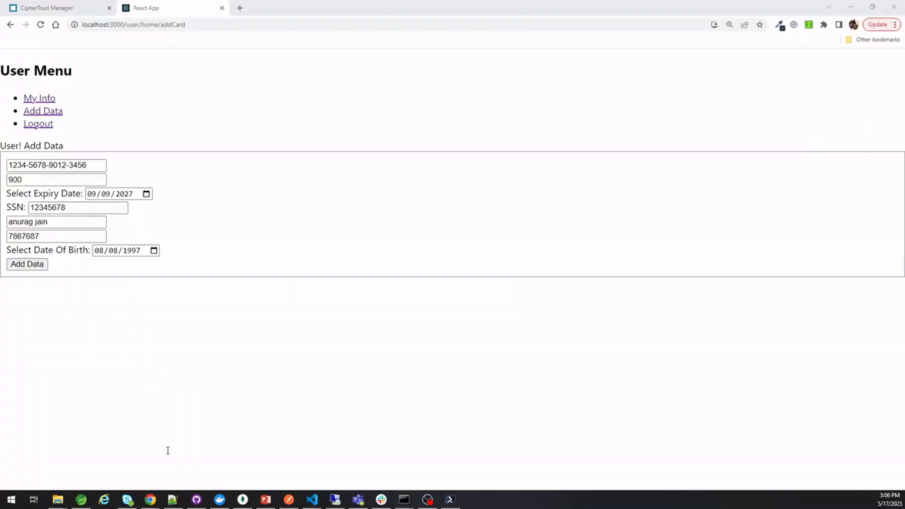
click(40, 25)
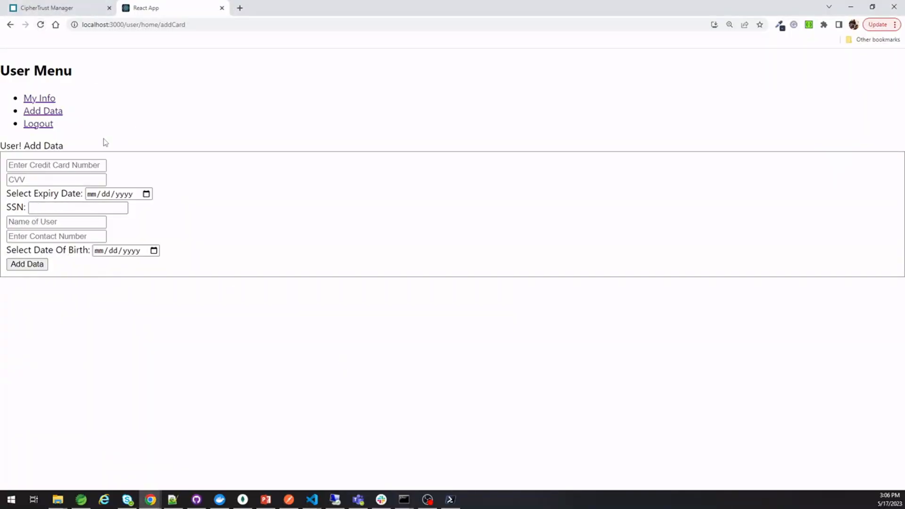
click(42, 171)
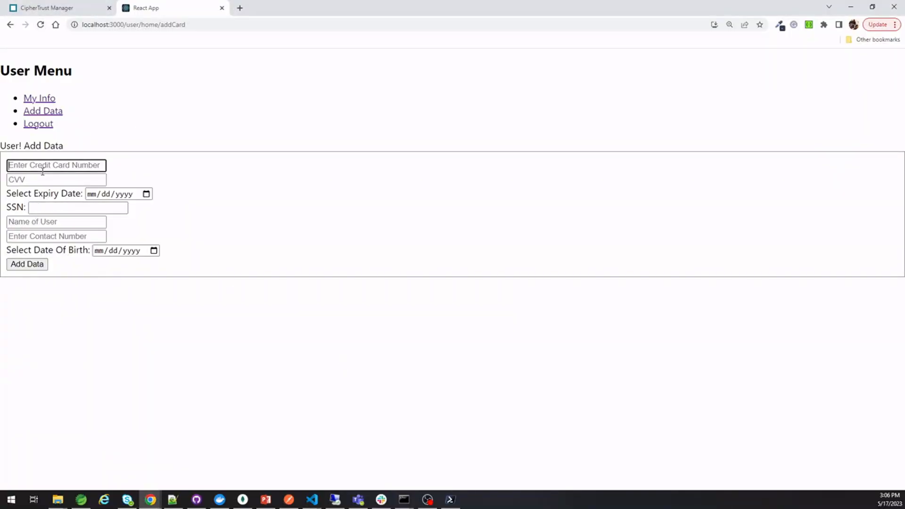
text(123456)
key(BackSpace)
key(BackSpace)
text(-5678-9012-3456)
key(Tab)
text(556)
key(Tab)
text(06/07/2025)
key(Tab)
Fill in the SSN, card holder's name, contact number and date of birth
key(Tab)
text(1234)
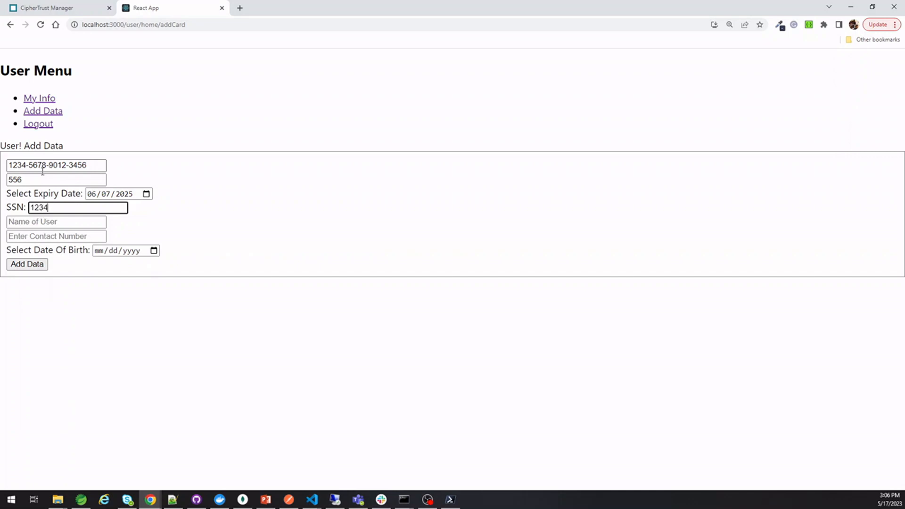
key(Tab)
text(5678)
key(shift+Tab)
text(123456789)
key(Tab)
key(BackSpace)
key(Tab)
text(676767671)
key(Tab)
text(08/31/0986)
key(Tab)
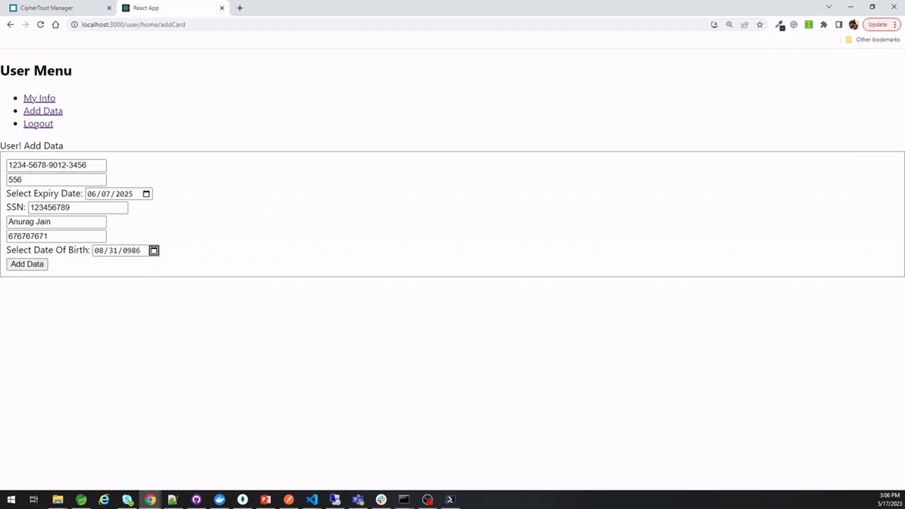
Submit the card, check the ciphertrust reveal log in VS Code, and return to All Cards
click(24, 267)
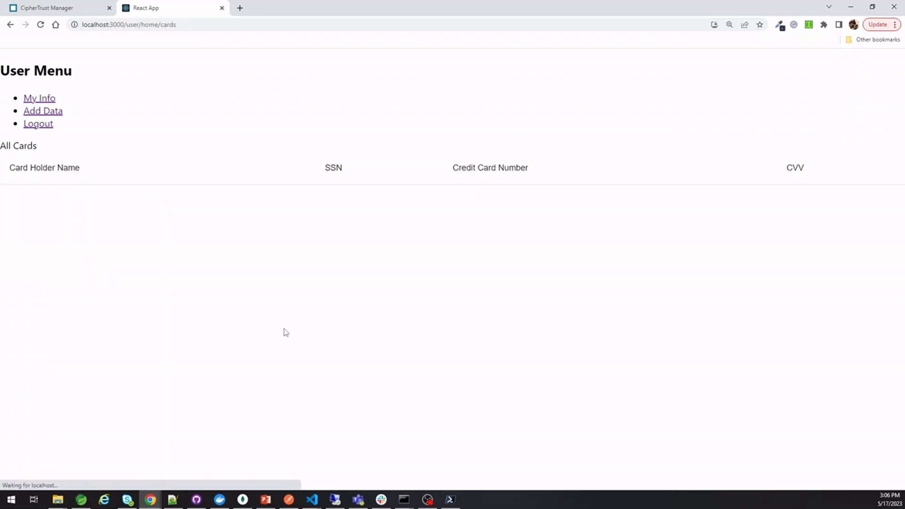
key(alt+Tab)
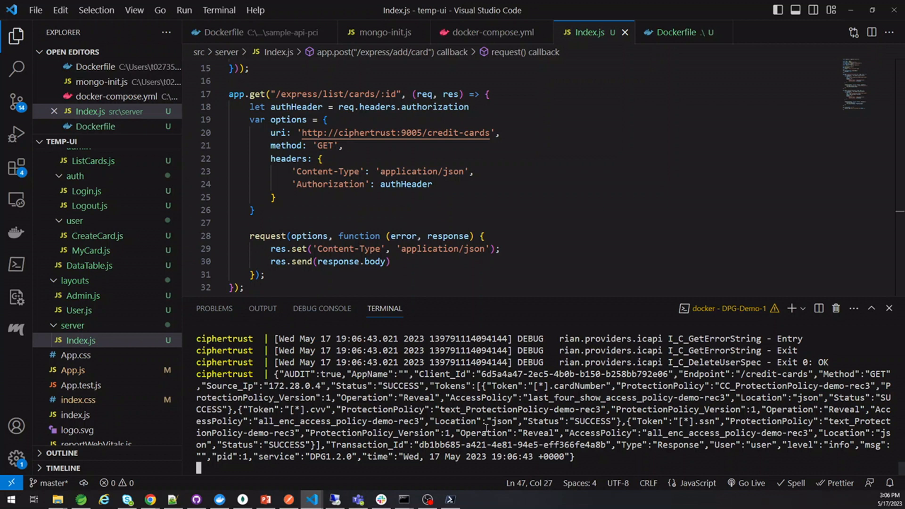
key(alt+Tab)
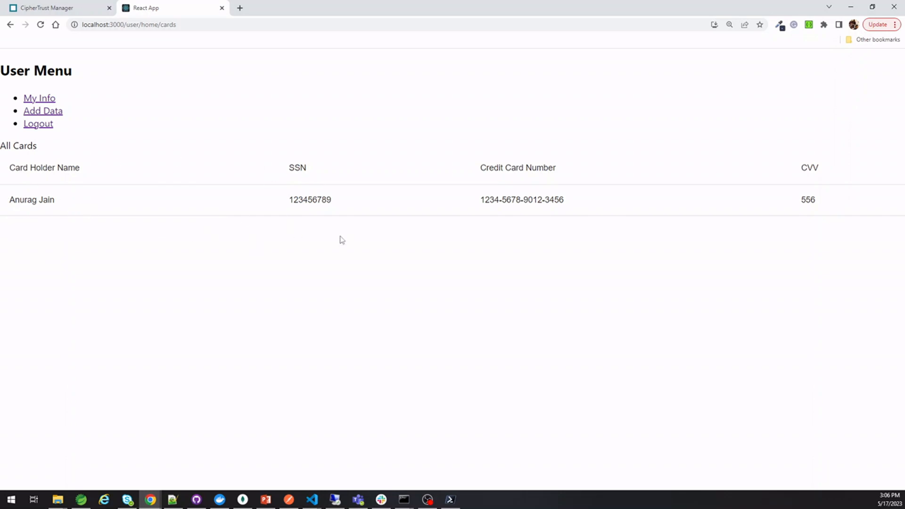
Log out of the user view and sign in with the backend account
click(44, 125)
click(45, 62)
text(backend)
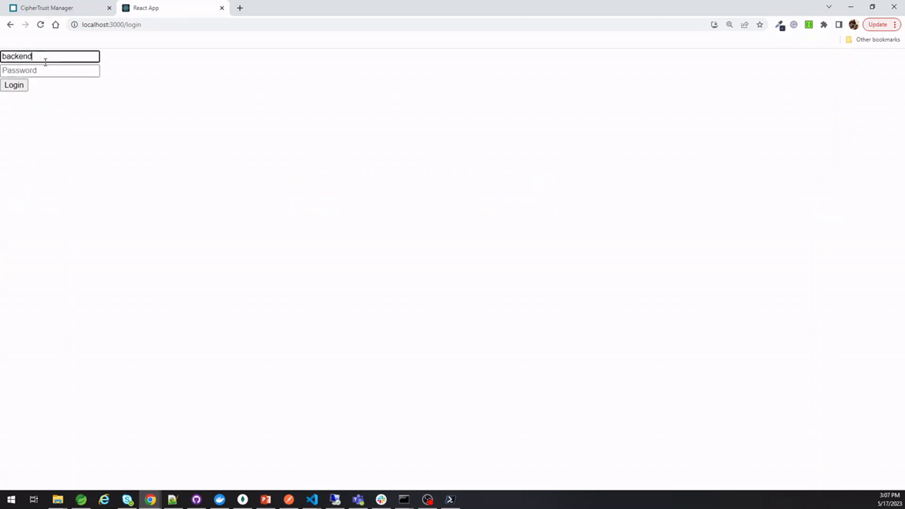
key(Tab)
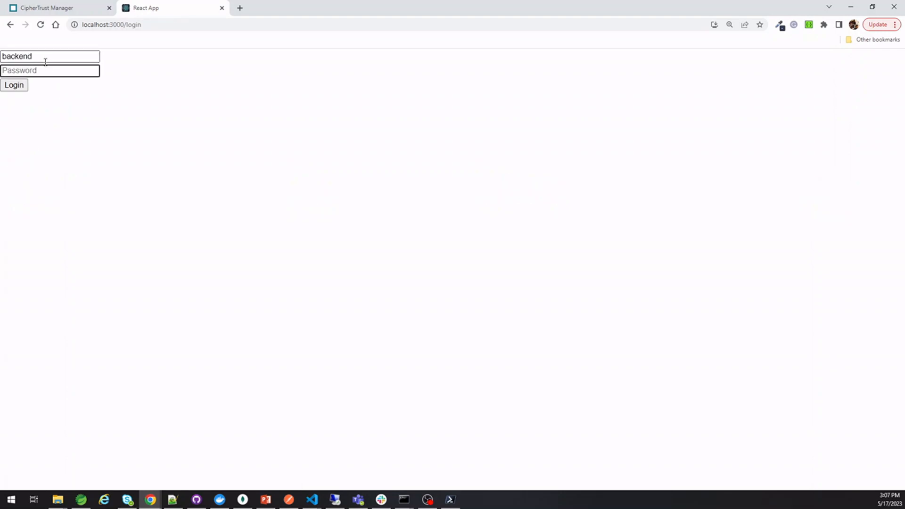
text(back)
click(15, 87)
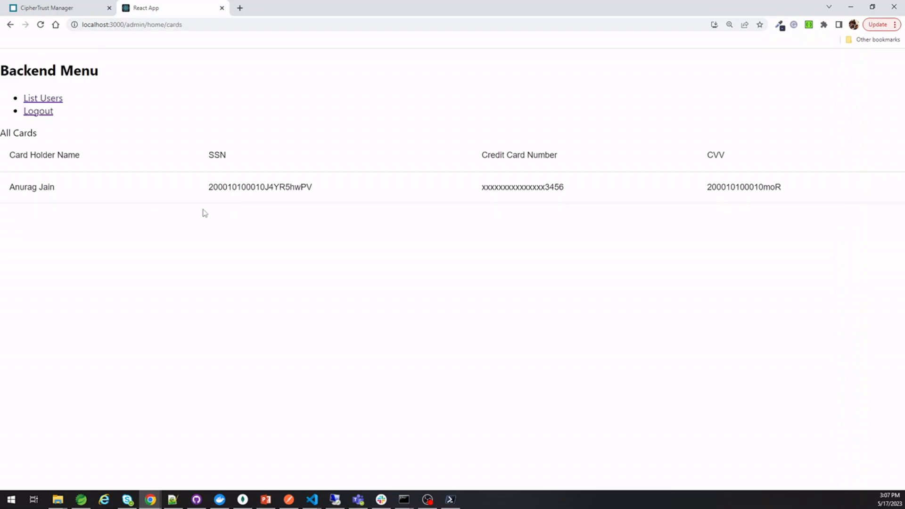
Inspect the tokenized SSN and masked card number in the backend All Cards list
double_click(236, 187)
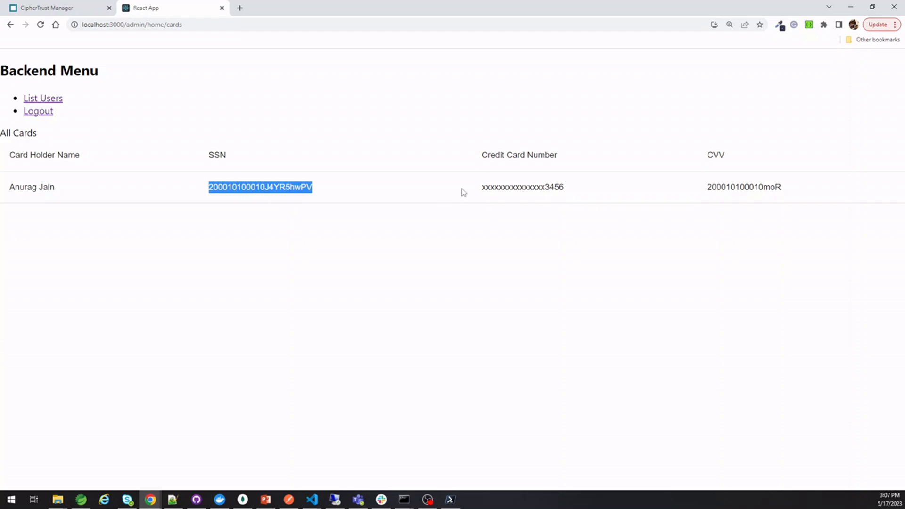
double_click(493, 187)
click(492, 187)
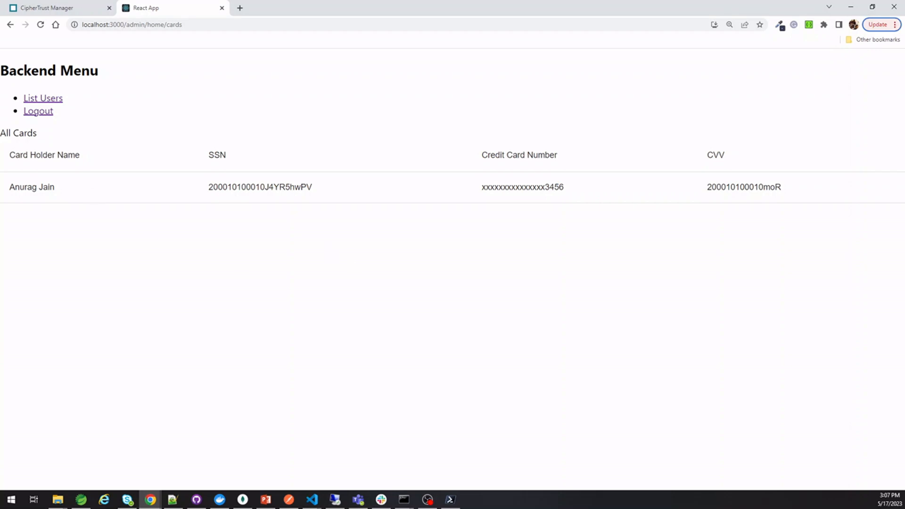
drag(0, 107, 345, 53)
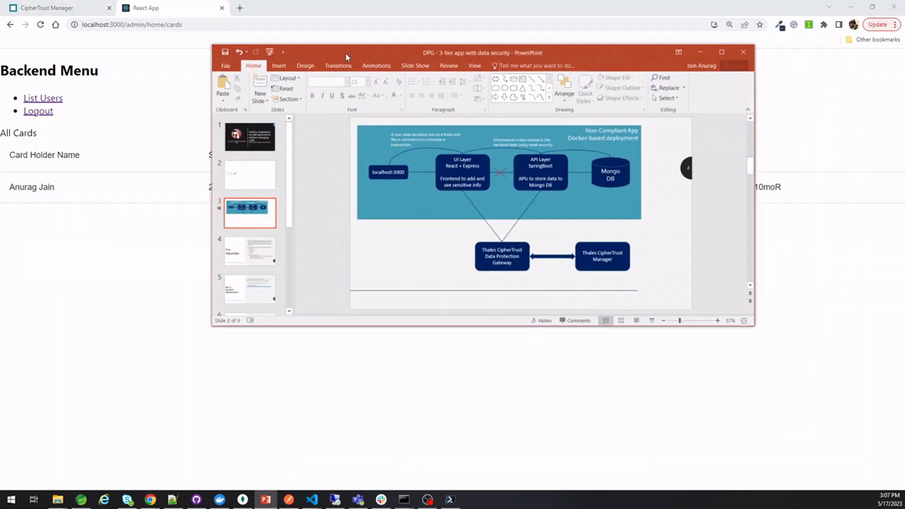
double_click(346, 52)
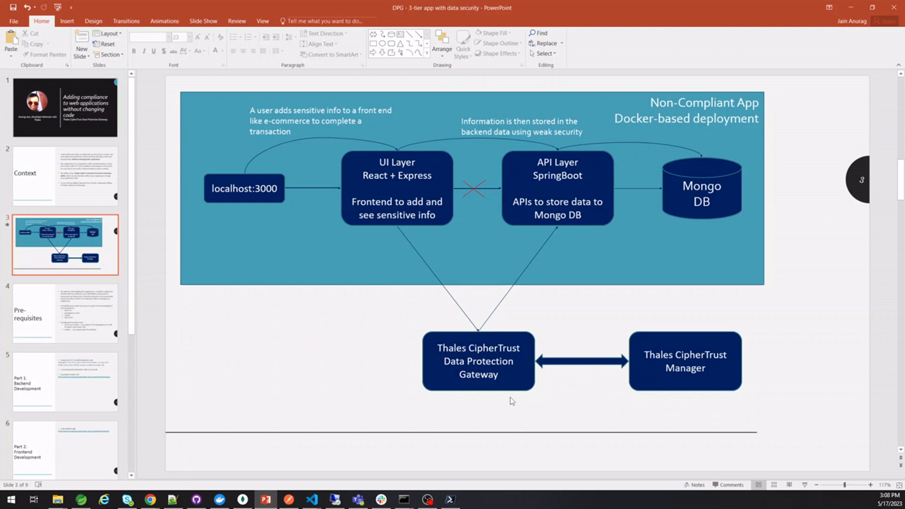
key(alt+Tab)
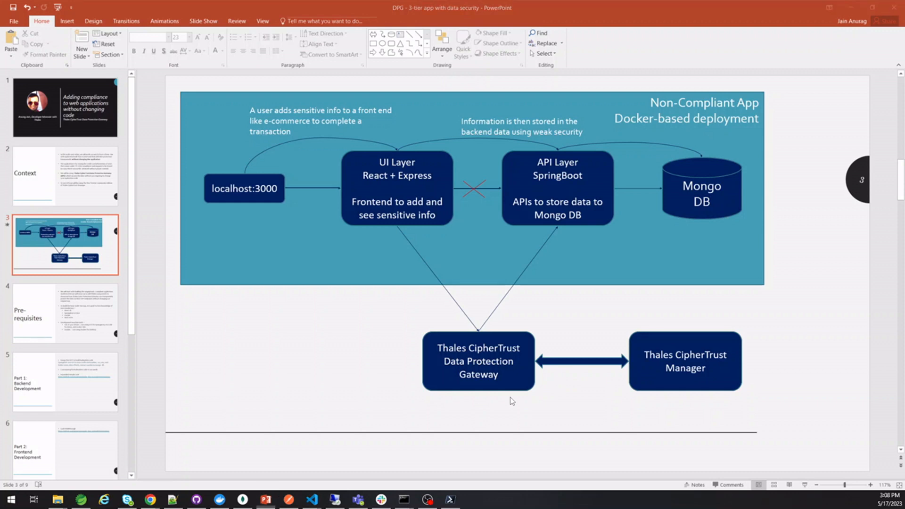